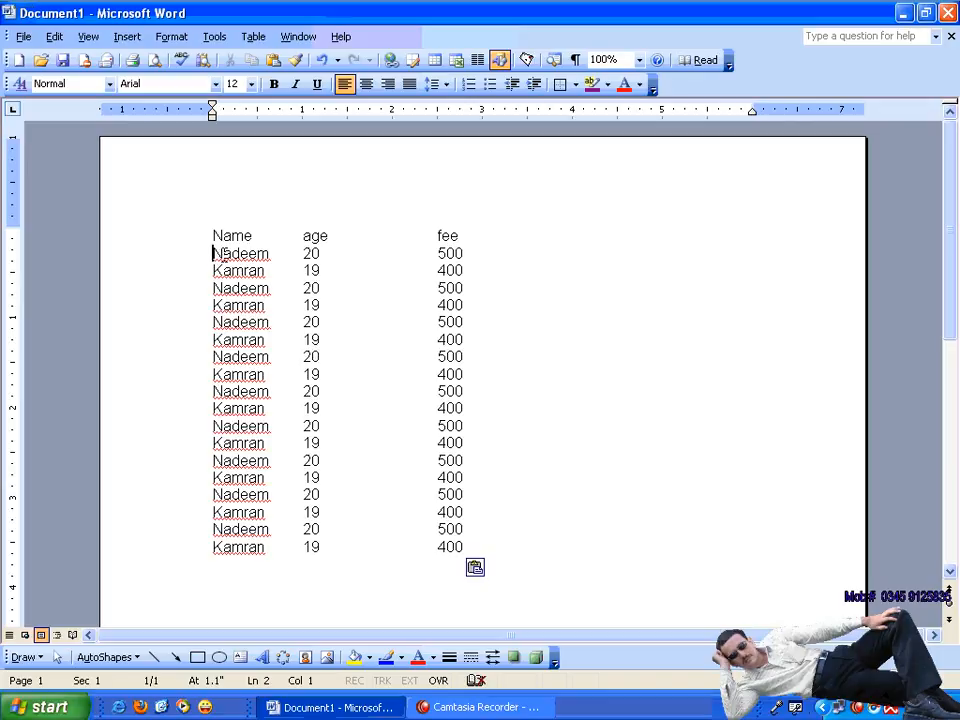
Step: Examine the data rows of the name, age and fee list in consecutive groups
left_click_drag(214, 252, 449, 304)
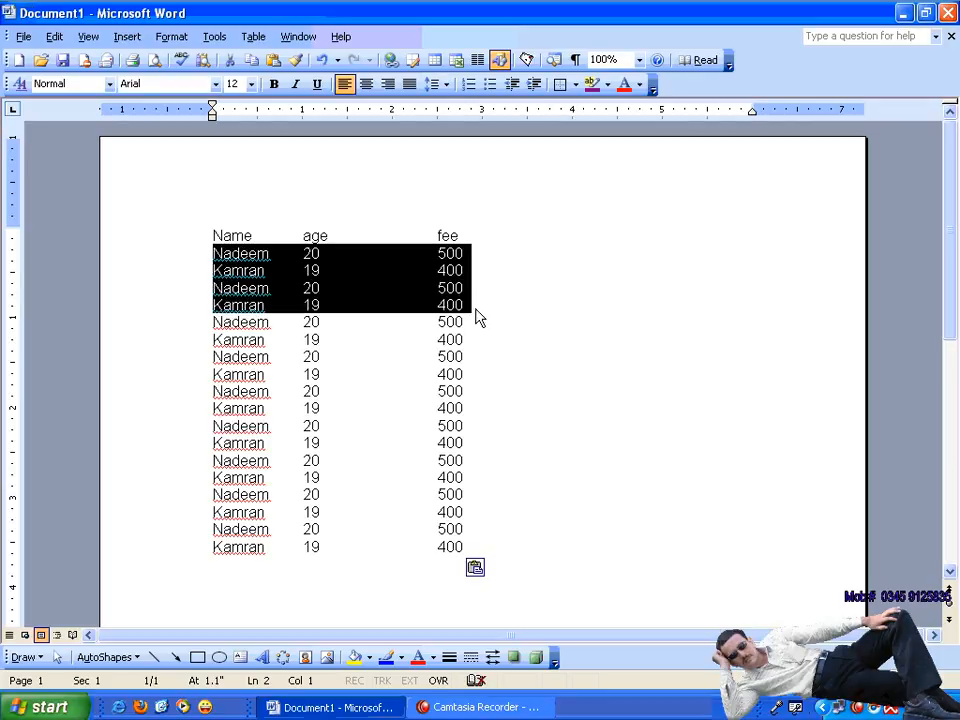
left_click(495, 341)
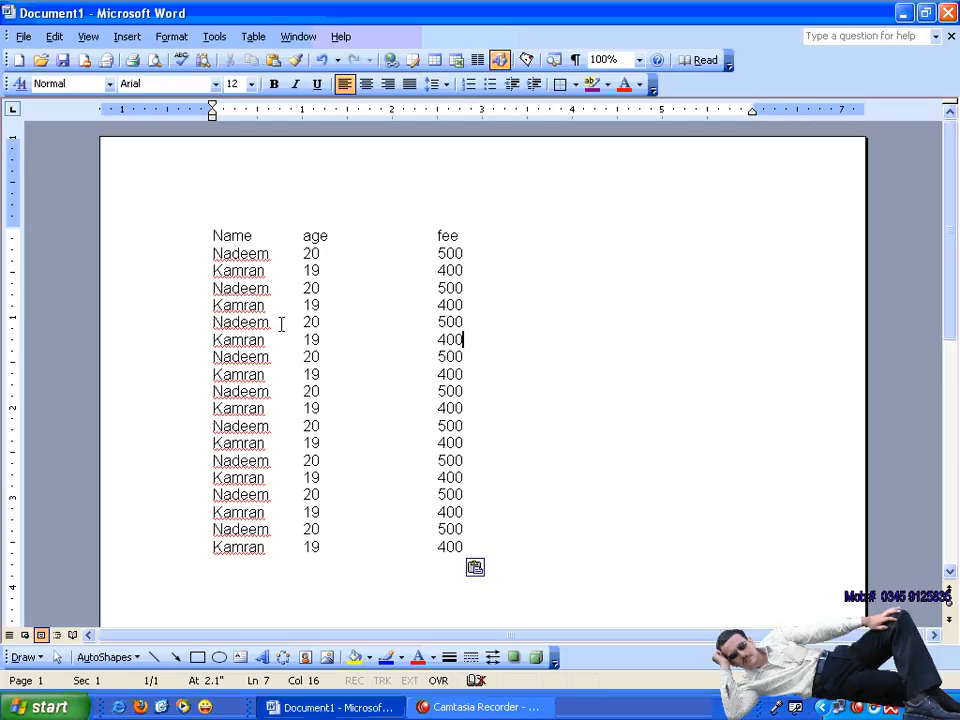
left_click_drag(215, 322, 483, 386)
left_click(499, 405)
left_click_drag(210, 390, 473, 398)
left_click_drag(208, 407, 469, 422)
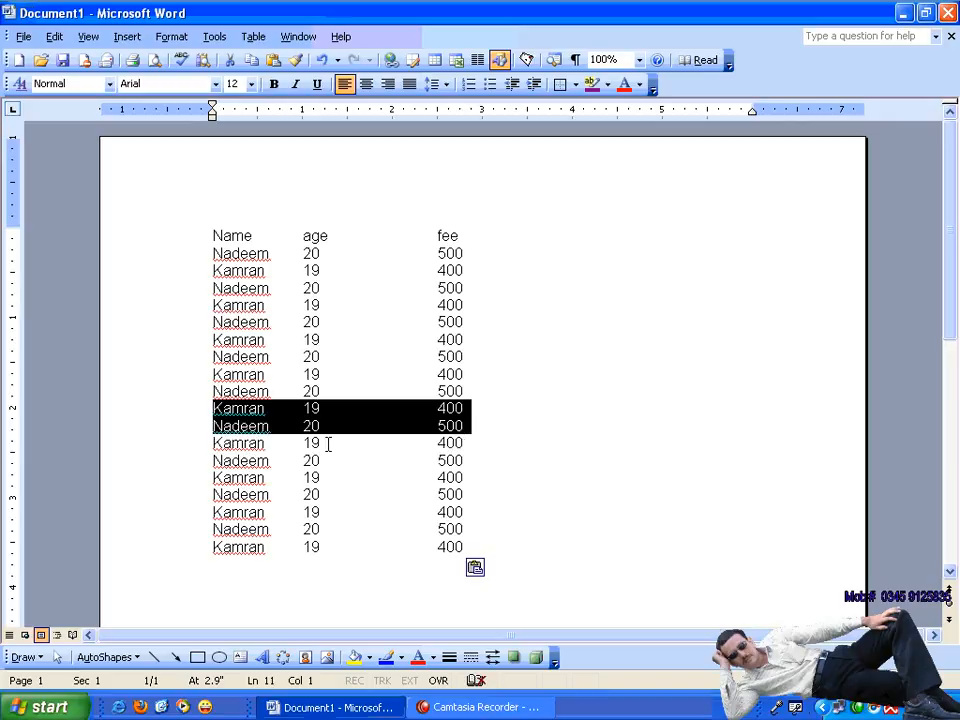
left_click(206, 442)
left_click_drag(206, 442, 504, 486)
left_click(565, 476)
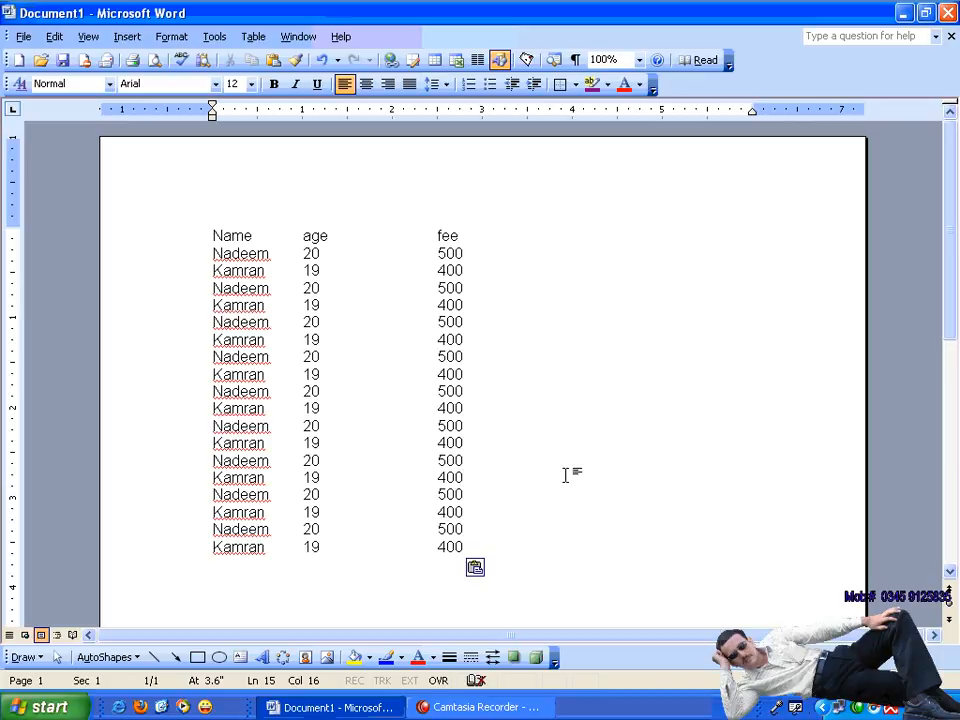
Step: Close the current document without saving its changes and create a new blank document
left_click(951, 37)
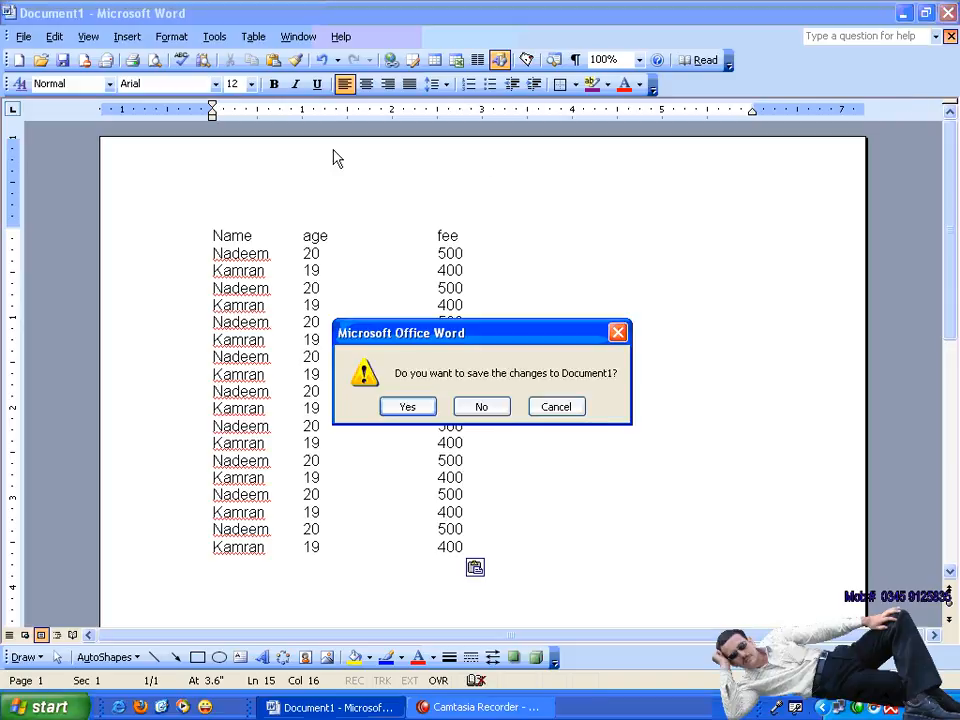
left_click(479, 404)
left_click(18, 60)
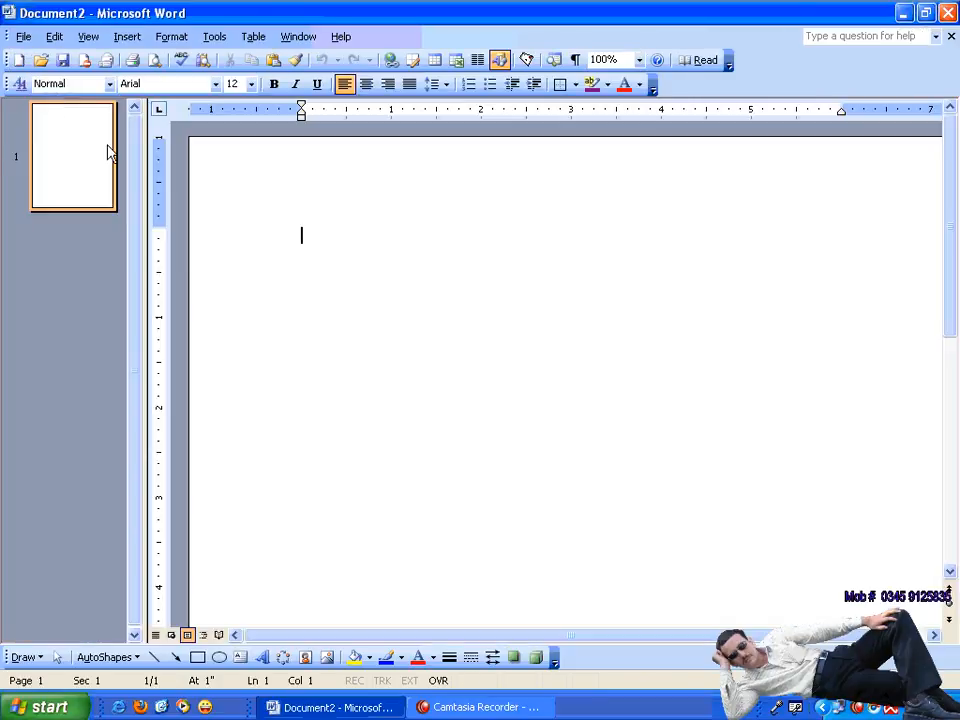
Step: Enter a tab-separated heading line with the columns Name, age and fee
type("name")
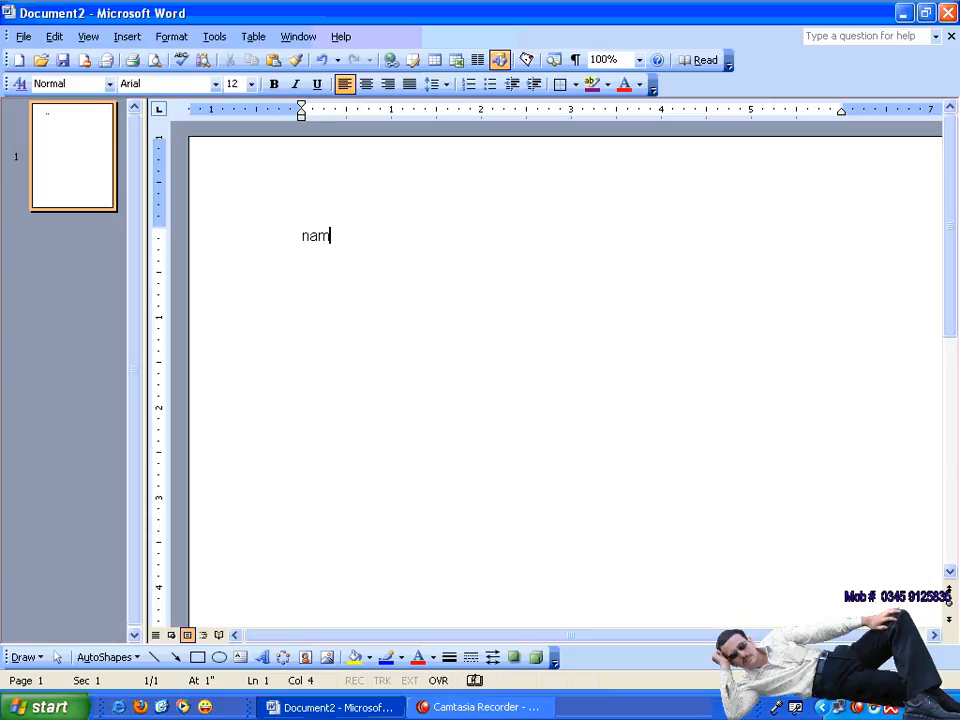
key("Tab")
type("age")
key("Tab")
key("Tab")
key("Tab")
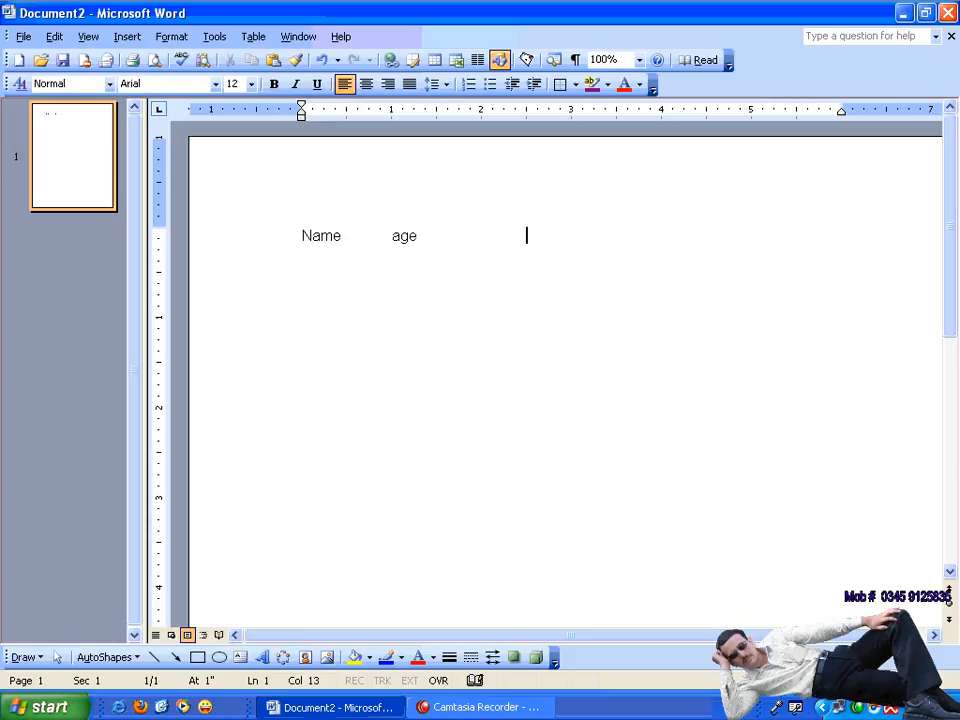
type("fee")
key("Return")
Step: Add the first record below the headings with a person's name, age 5 and fee 200, aligned by tabs
type("jalil")
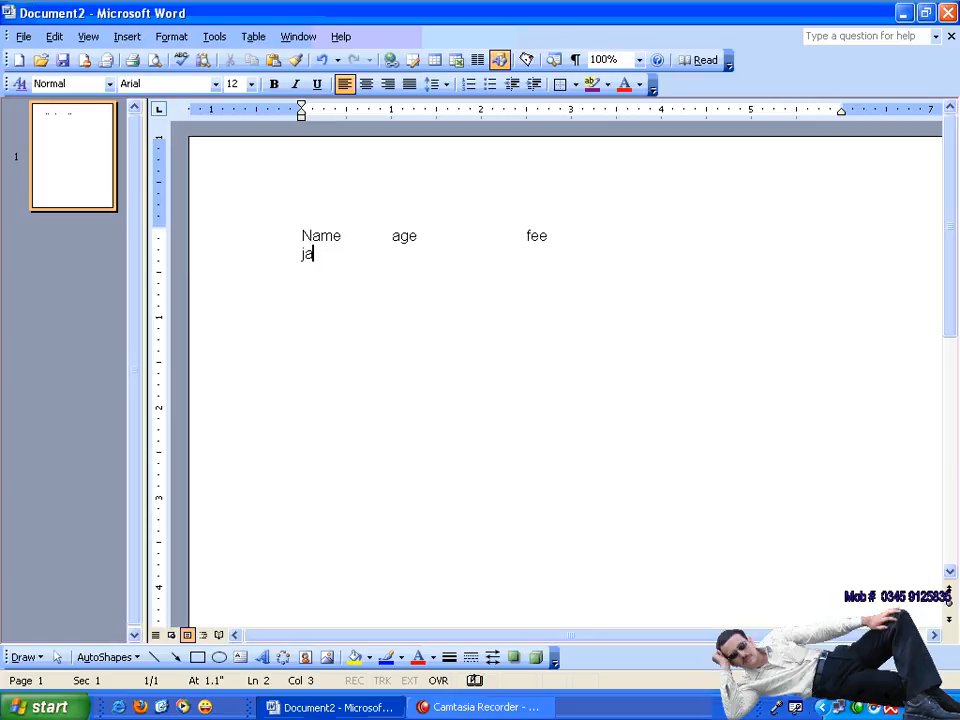
key("Tab")
key("Tab")
type("5")
key("Tab")
key("Tab")
key("Tab")
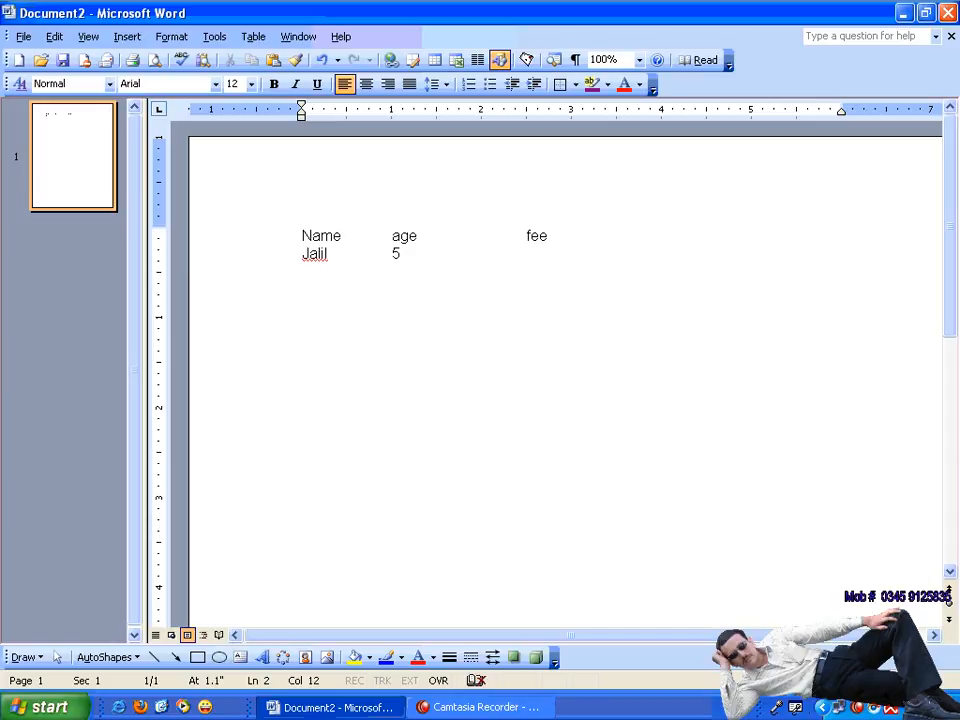
type("200")
key("Return")
Step: Save the document to the Desktop under the name record and hide the page thumbnails
left_click(22, 38)
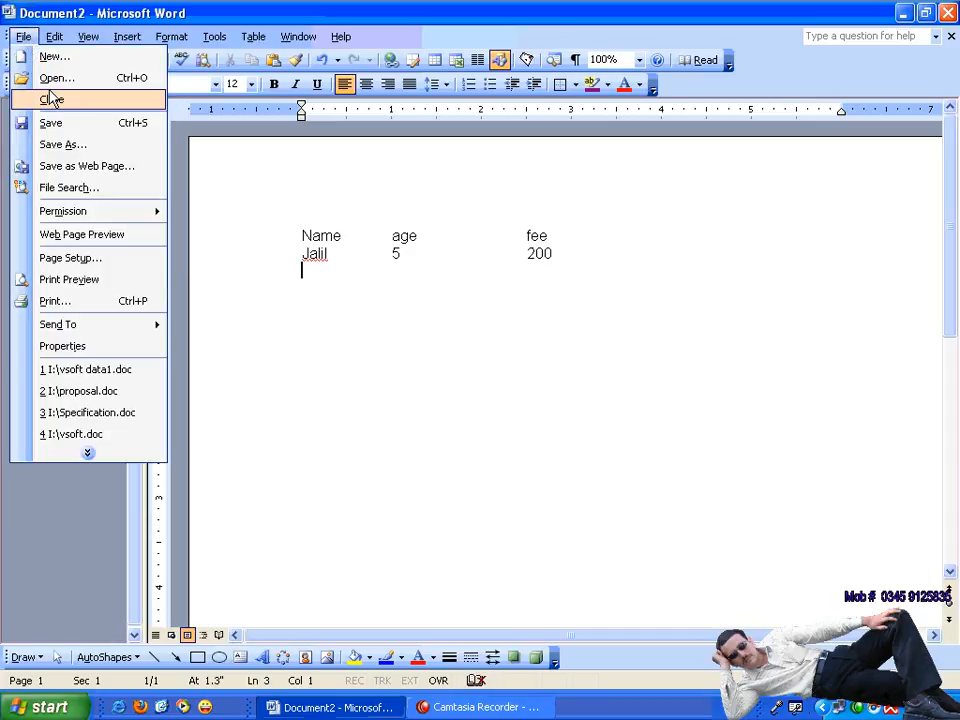
left_click(90, 146)
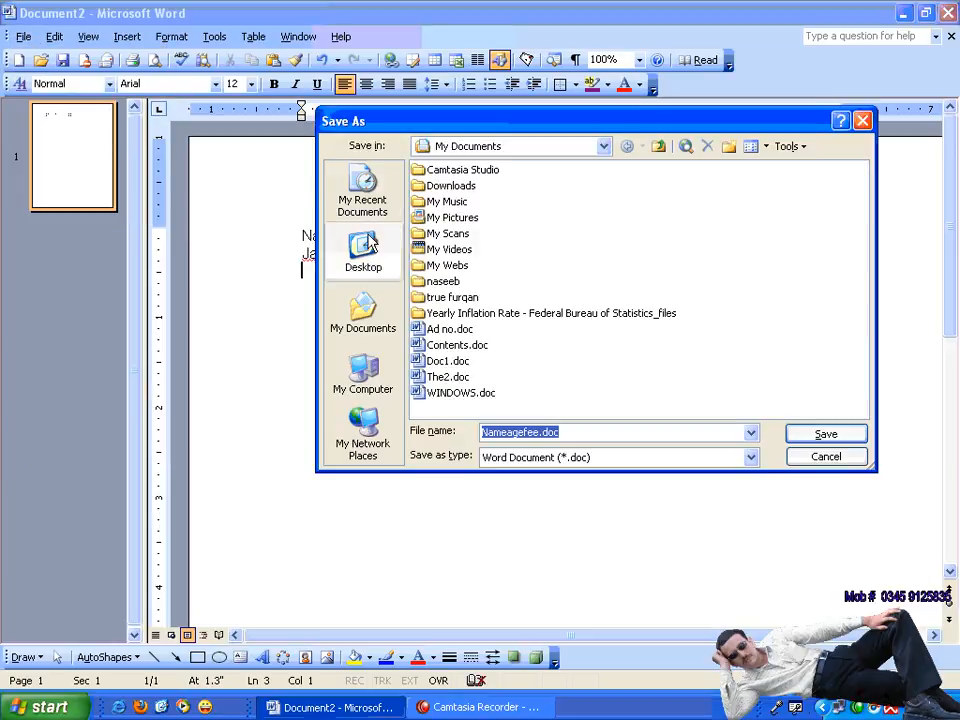
left_click(363, 248)
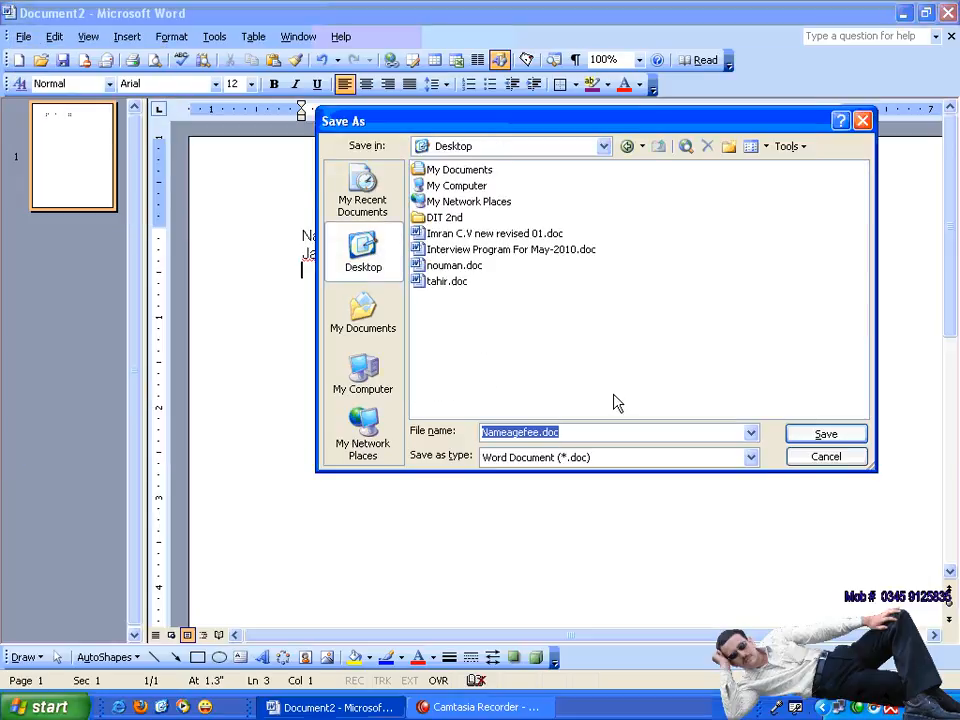
type("record")
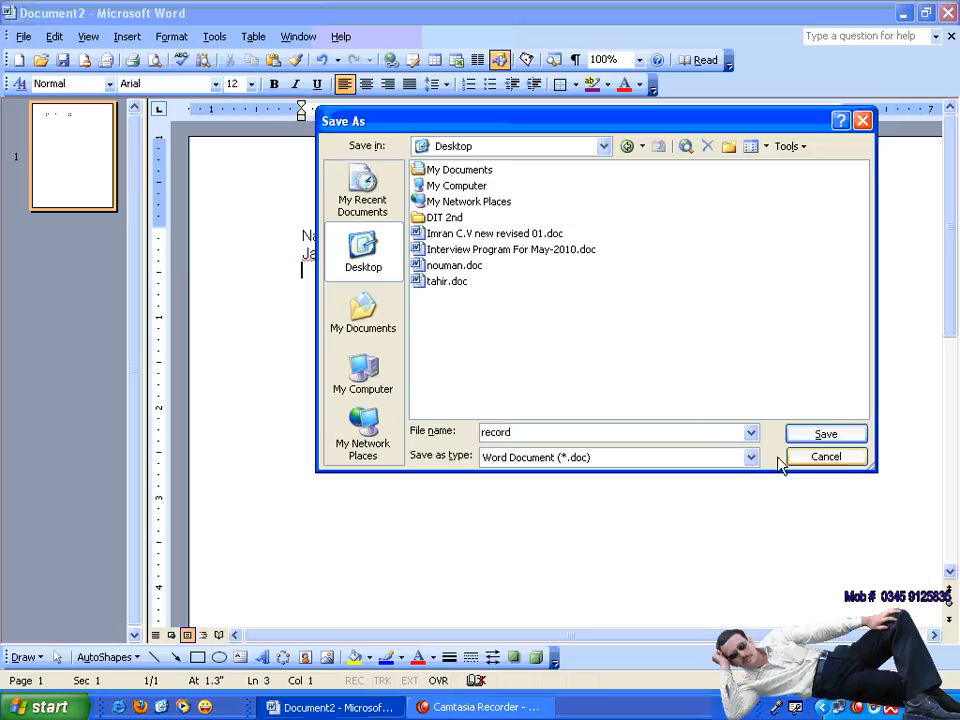
left_click(826, 434)
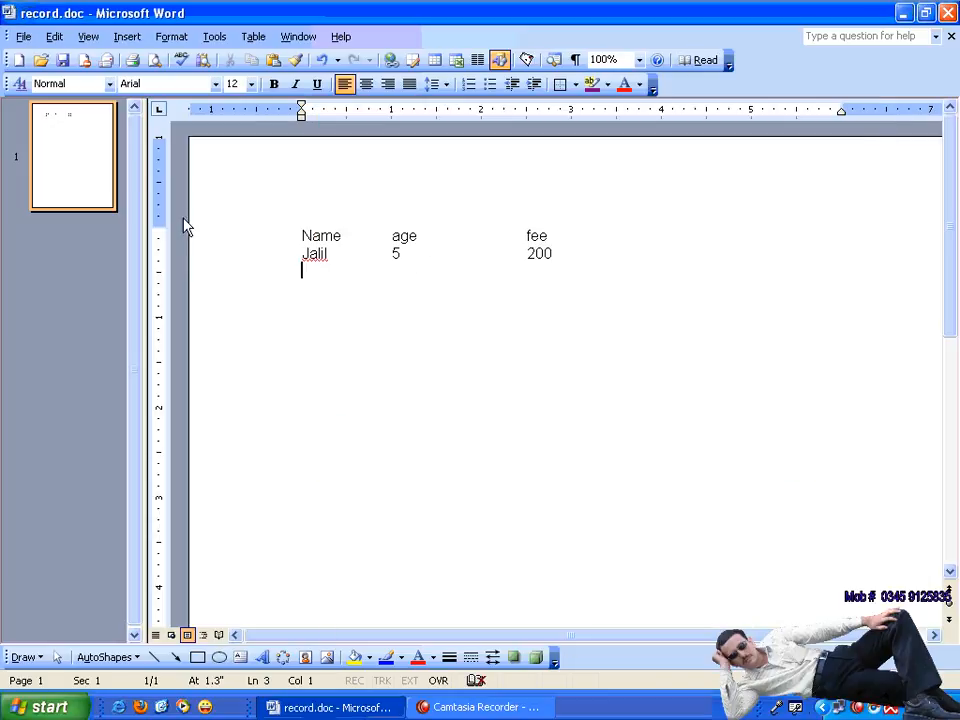
double_click(146, 199)
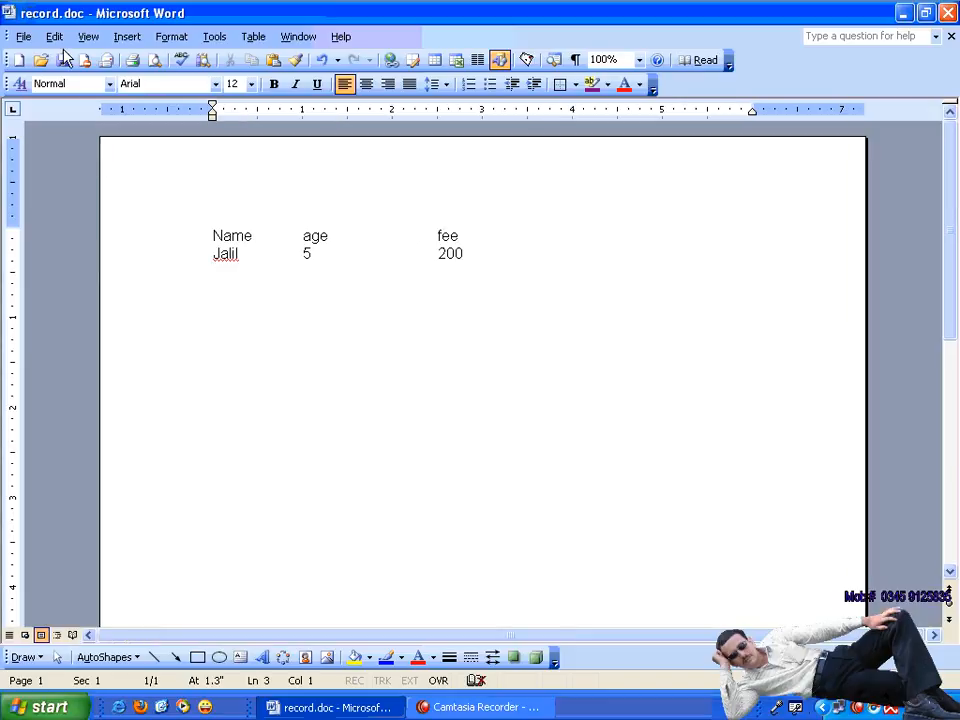
Step: Save a version of the document with the comment "1st day"
left_click(23, 36)
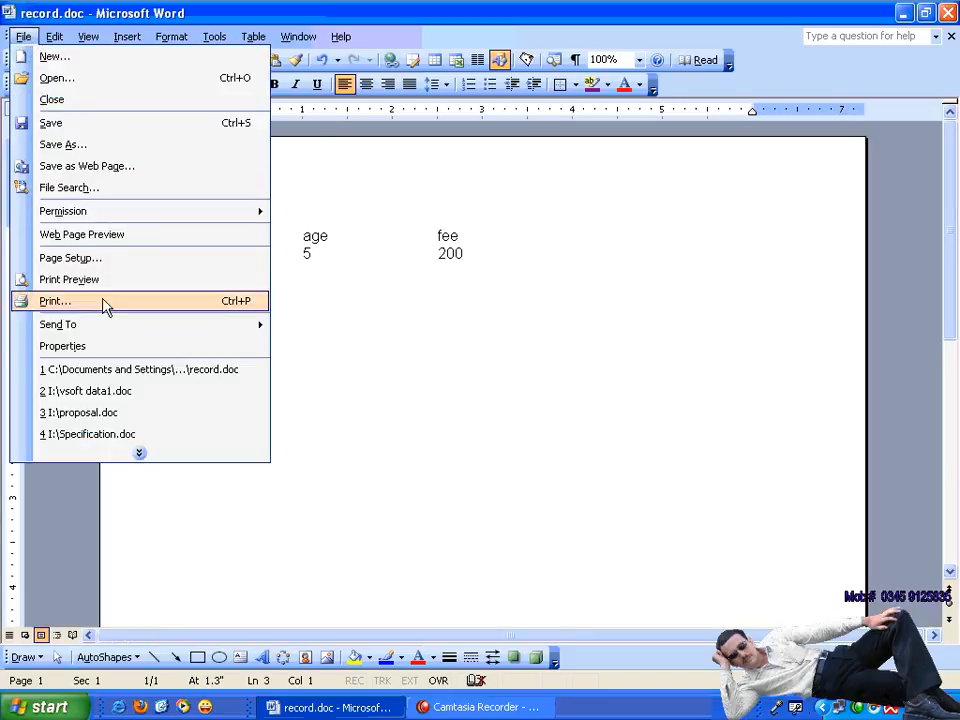
left_click(139, 453)
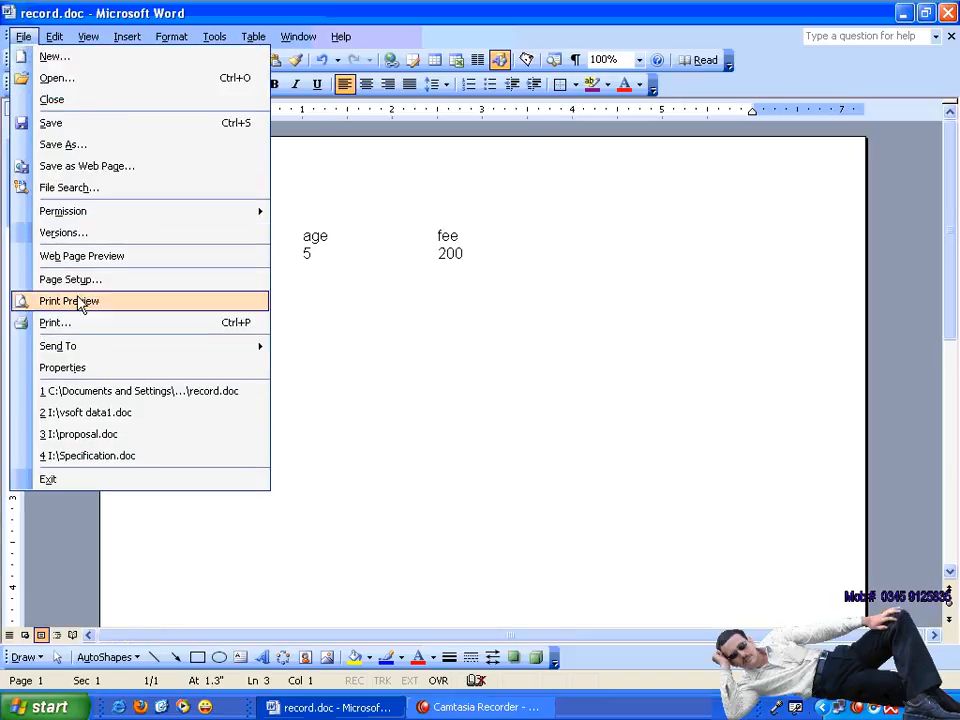
left_click(80, 233)
left_click_drag(349, 198, 535, 231)
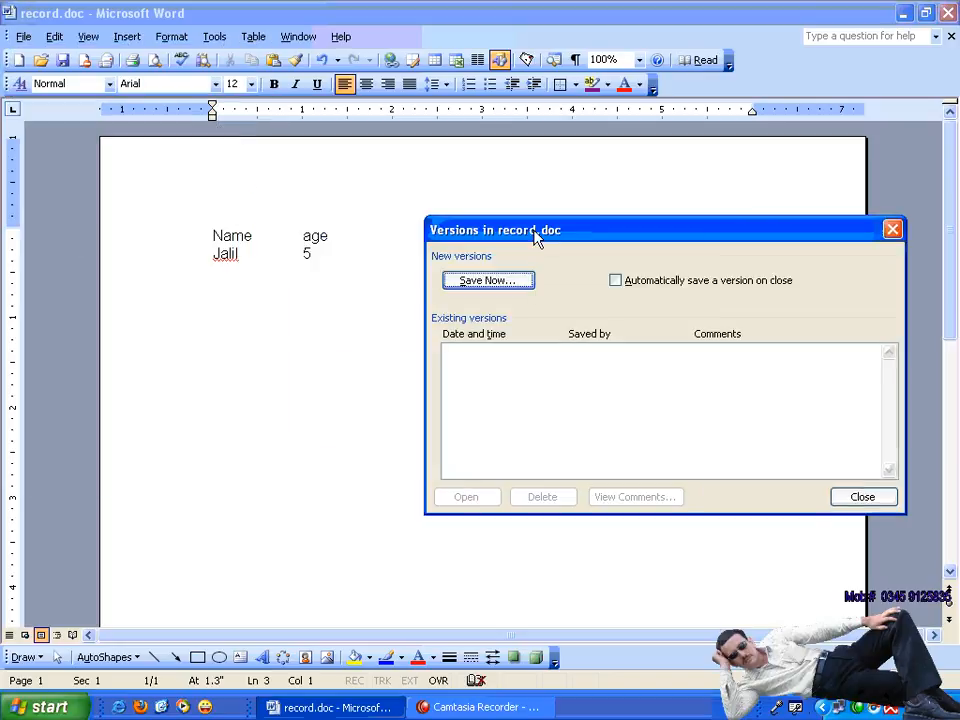
left_click(476, 282)
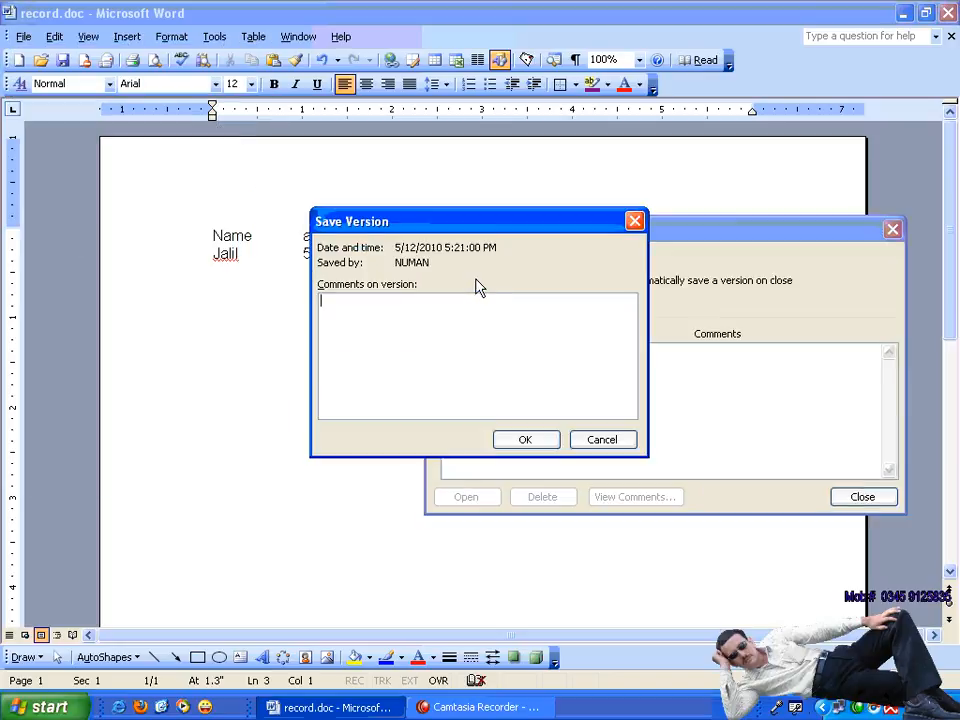
type("1st day")
left_click(530, 443)
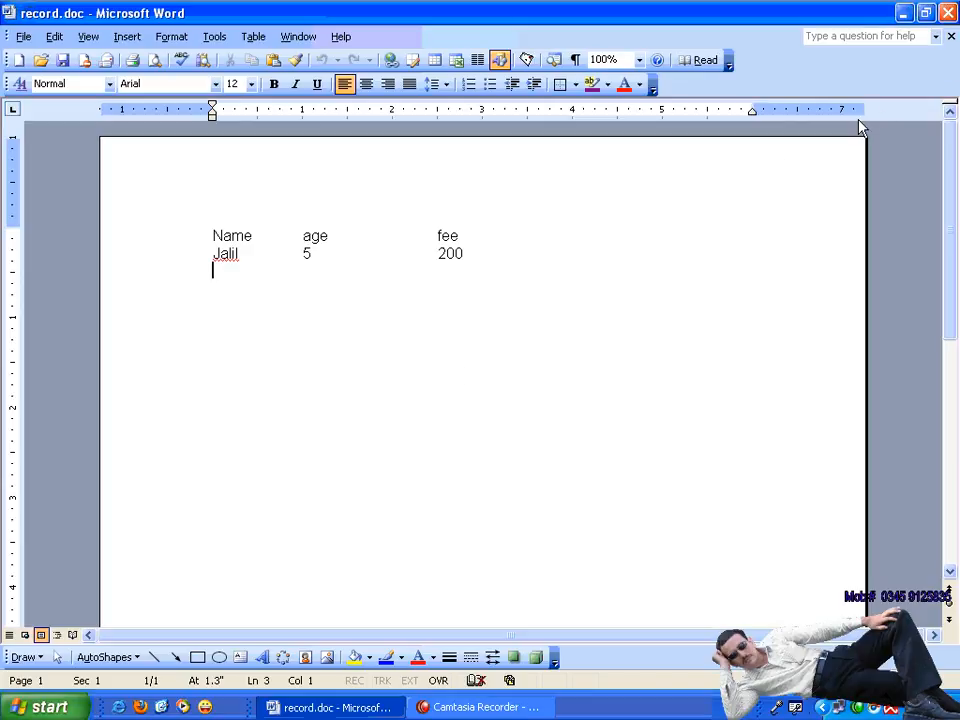
Step: Add the second record with a person's name, age 6 and fee 350, aligned under the headings
type("sajjad")
key("Tab")
type("6")
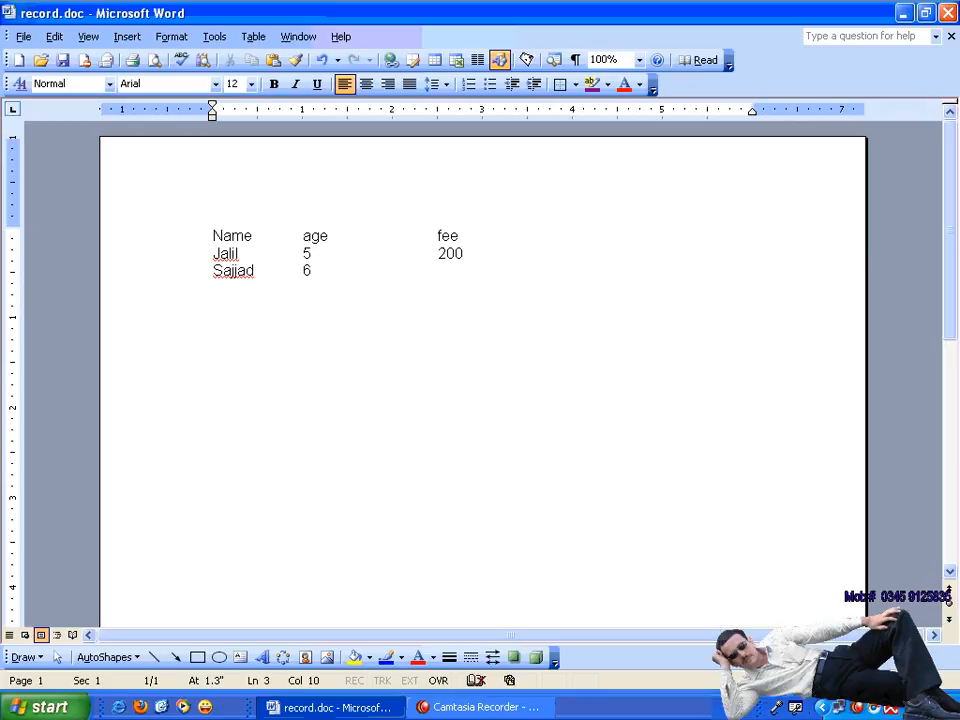
key("Tab")
key("Tab")
key("Tab")
type("350")
key("Return")
Step: Add the third record with a person's name, age 8 and fee 400, aligned under the headings
type("yaseen")
key("Tab")
key("Tab")
key("BackSpace")
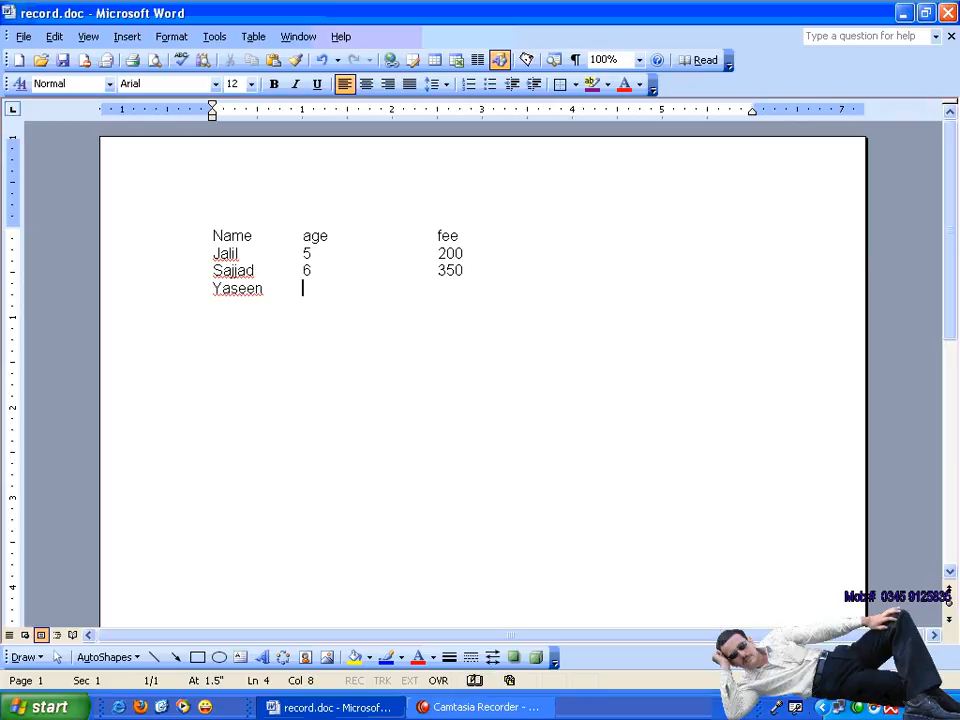
type("8")
key("Tab")
key("Tab")
key("Tab")
type("400")
key("Return")
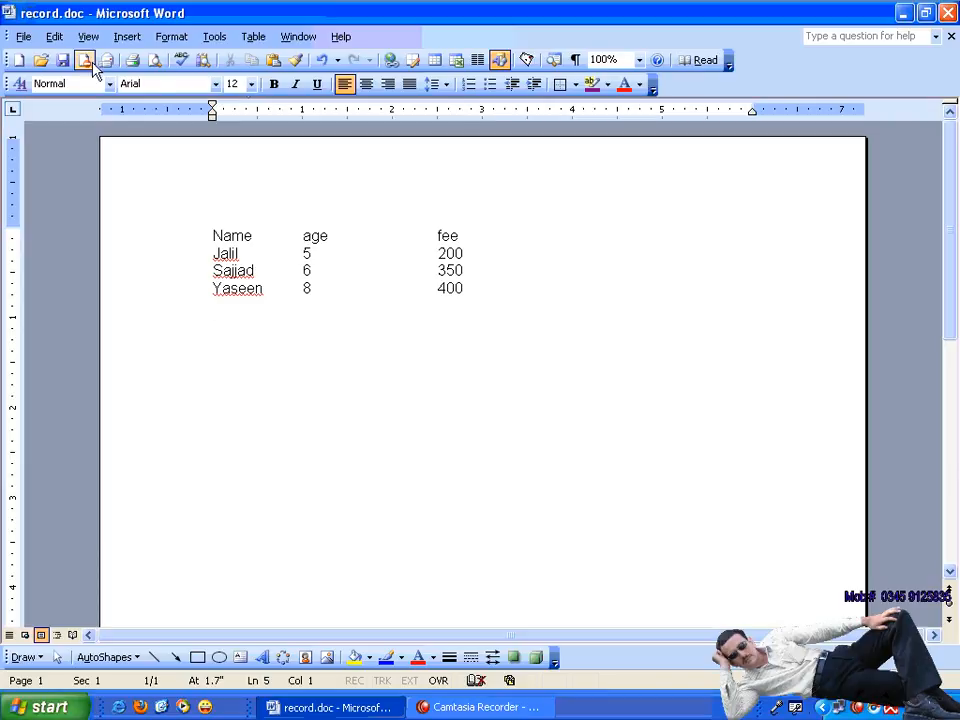
Step: Save another version of the document with the comment "2nd day"
left_click(22, 36)
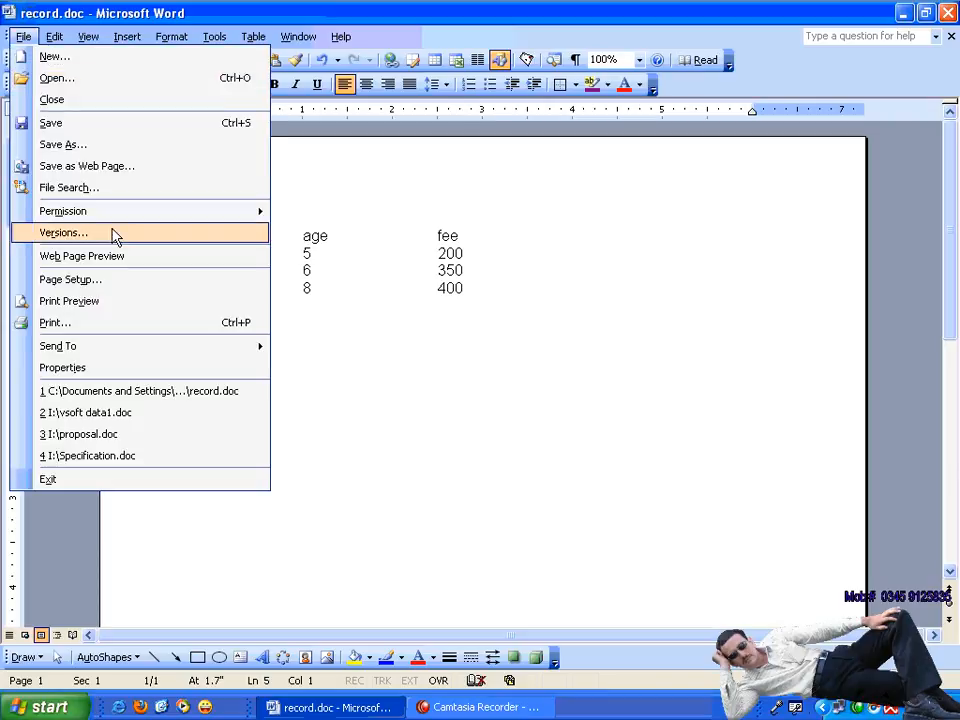
left_click(104, 233)
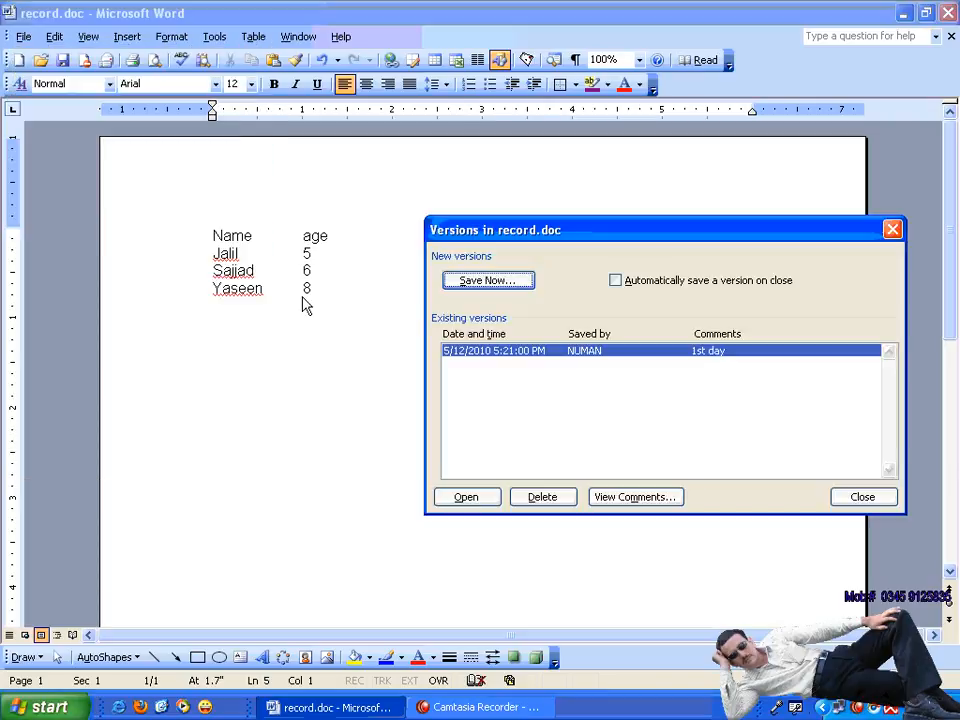
left_click(487, 281)
type("2nd day")
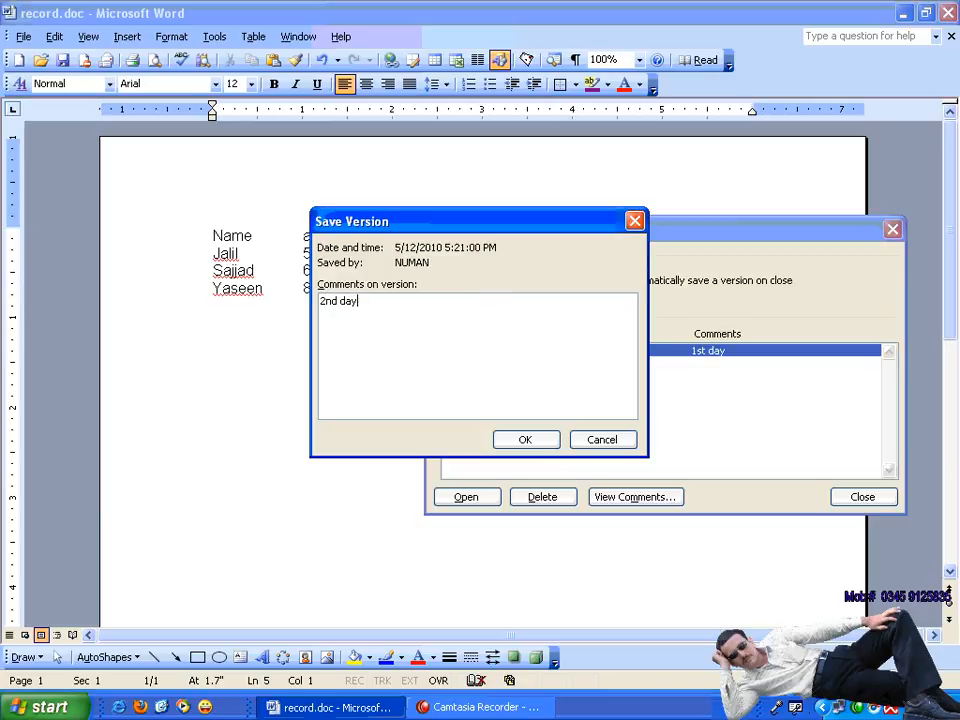
left_click(540, 449)
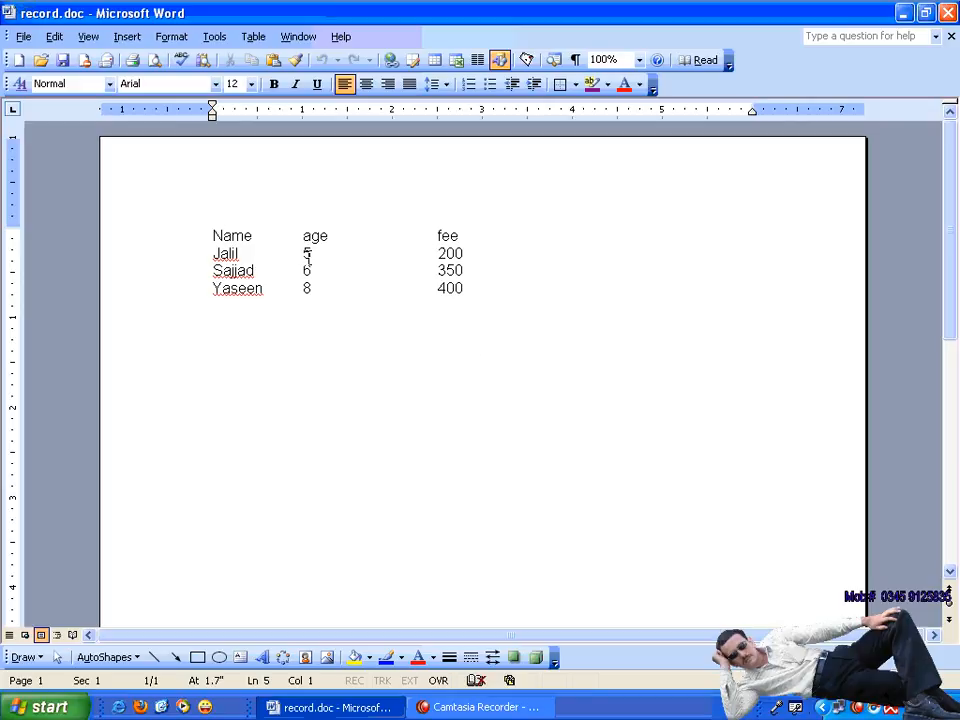
Step: Add the fourth record with a person's name, age 10 and fee 200, aligned under the headings
type("imran")
key("Tab")
type("10")
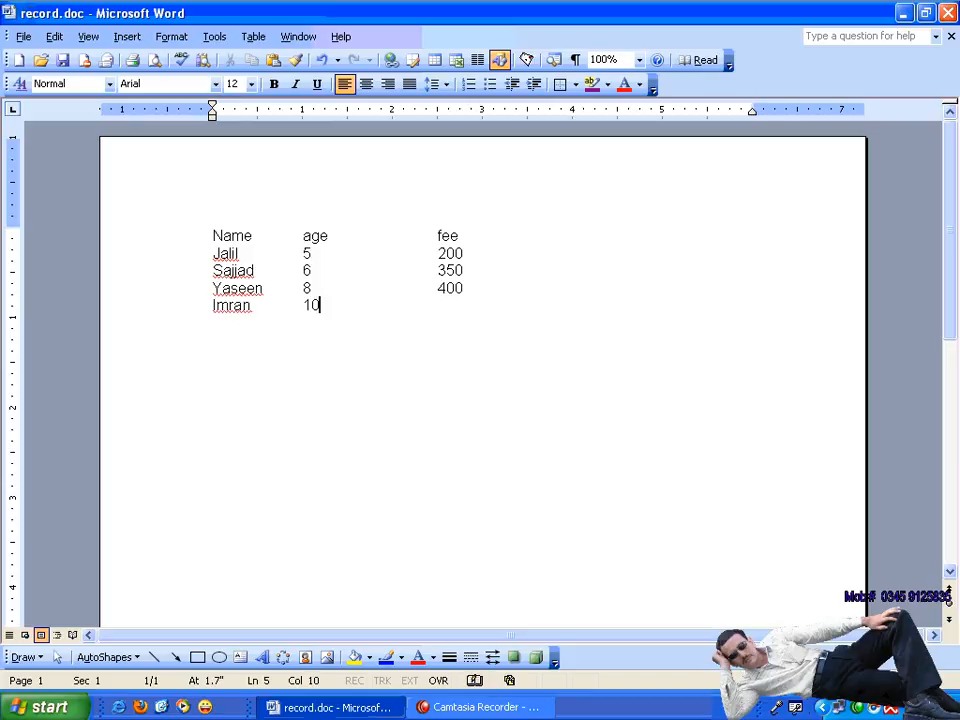
key("Tab")
key("Tab")
key("Tab")
type("200")
key("Return")
Step: Add the fifth record with a person's name, age 5 and fee 350, aligned under the headings
type("Zahid")
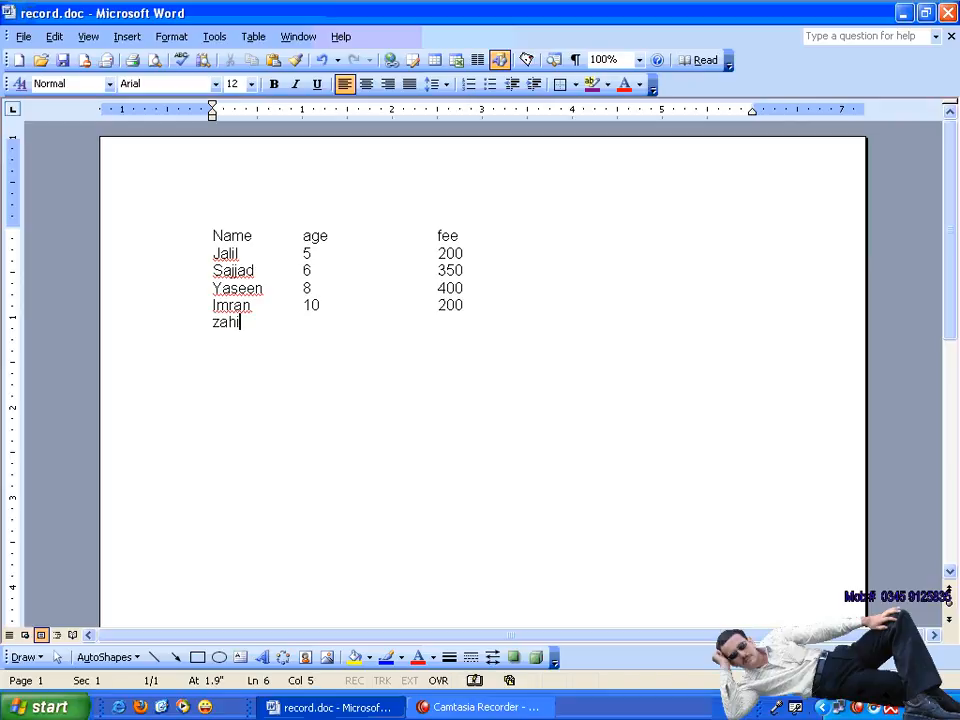
key("Tab")
key("Tab")
type("5")
key("Tab")
key("Tab")
key("Tab")
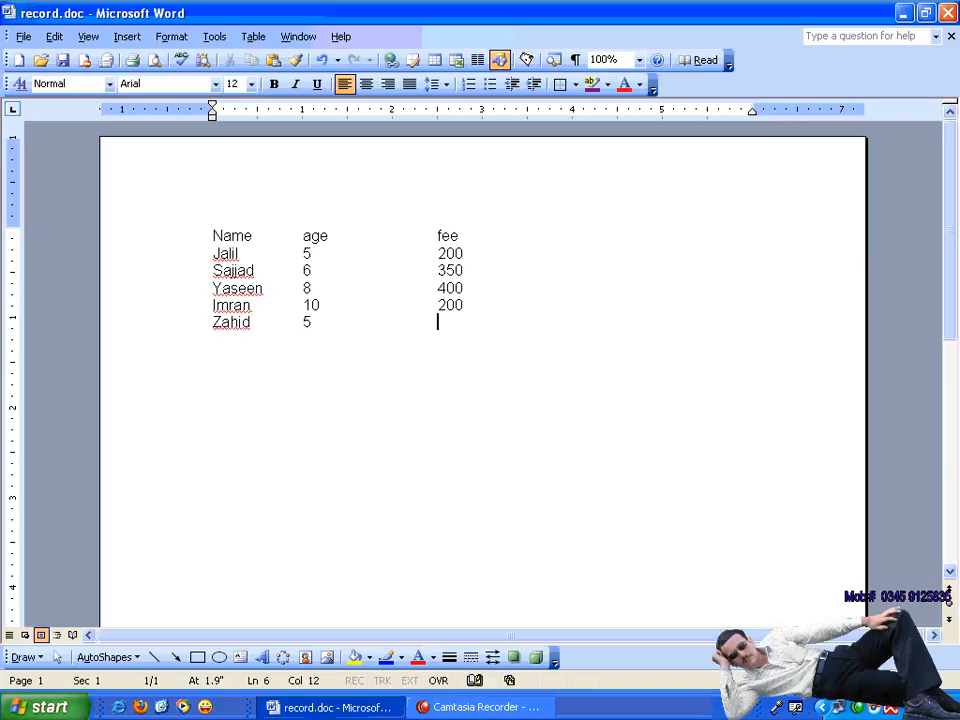
type("350")
key("Return")
Step: Save a third version of the document with the comment "3rd day" and close the document
left_click(24, 37)
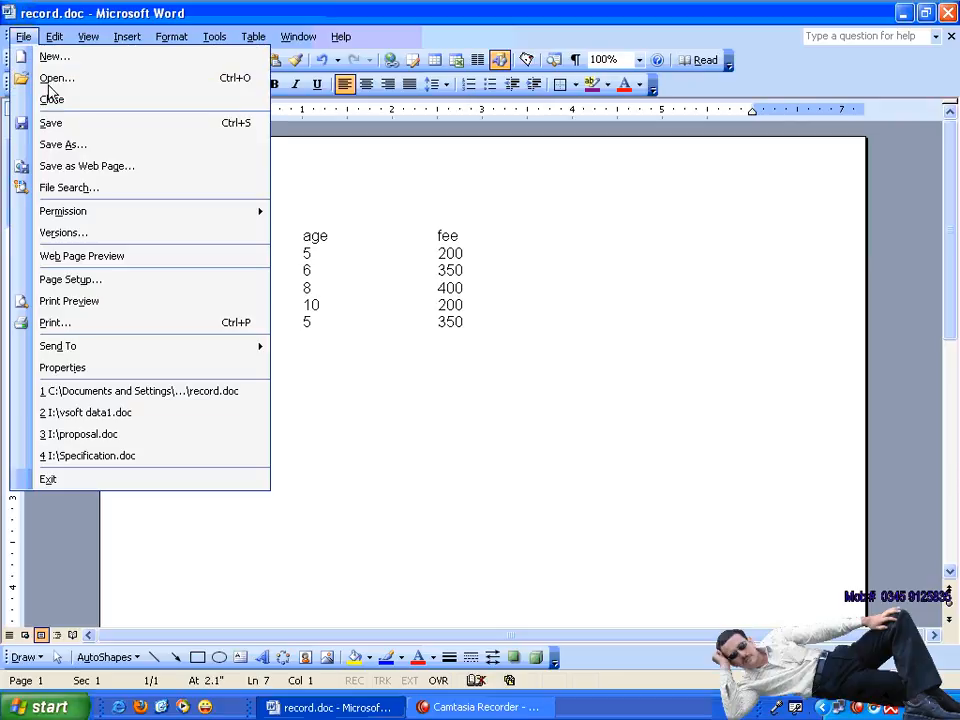
left_click(105, 234)
left_click(509, 284)
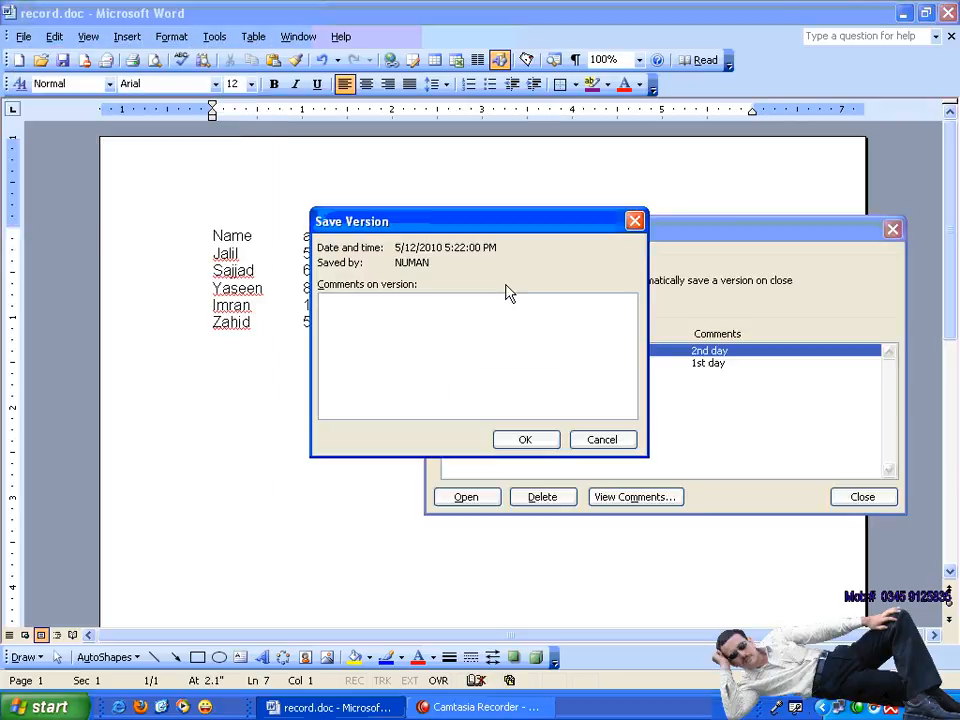
type("3rd day")
left_click(530, 440)
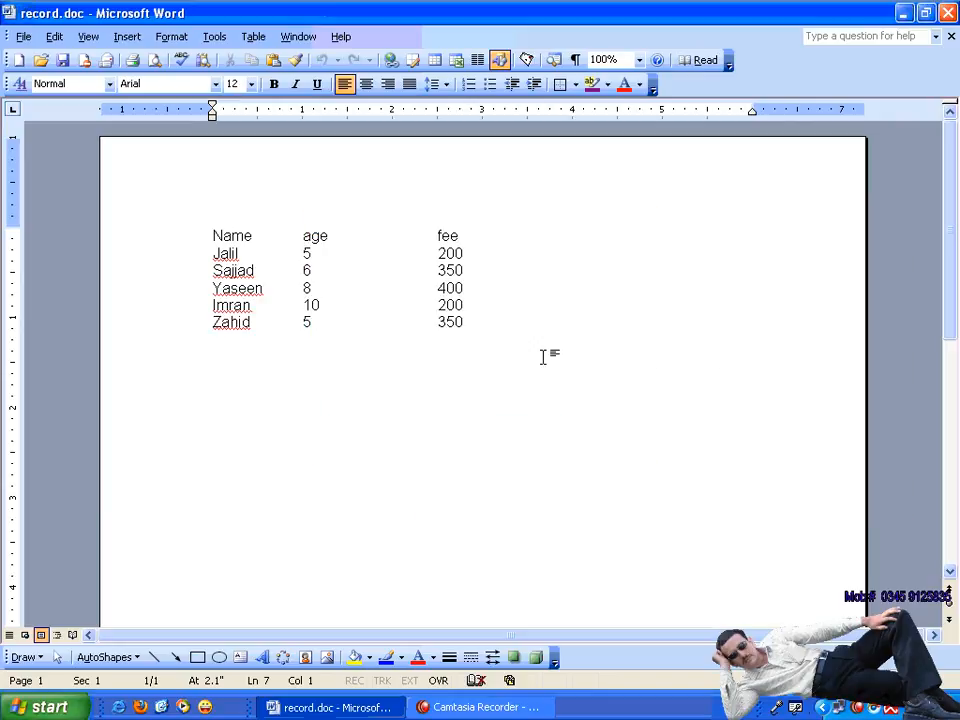
left_click(950, 36)
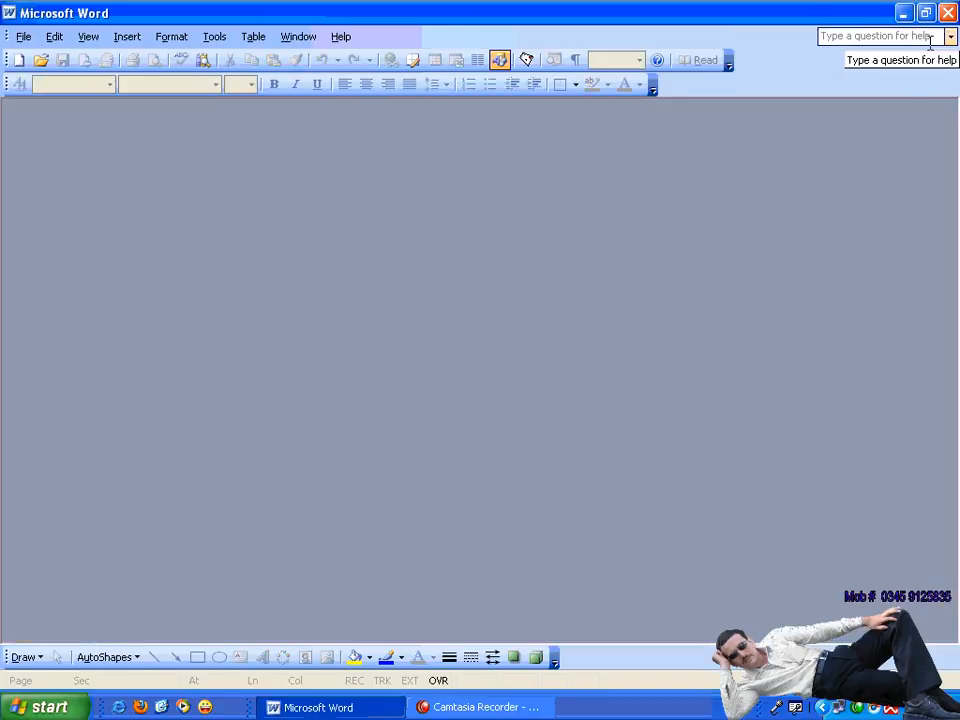
Step: Open record.doc from the Desktop and hide the page thumbnails, leaving the cursor on the empty line below the last record
left_click(24, 37)
left_click(47, 77)
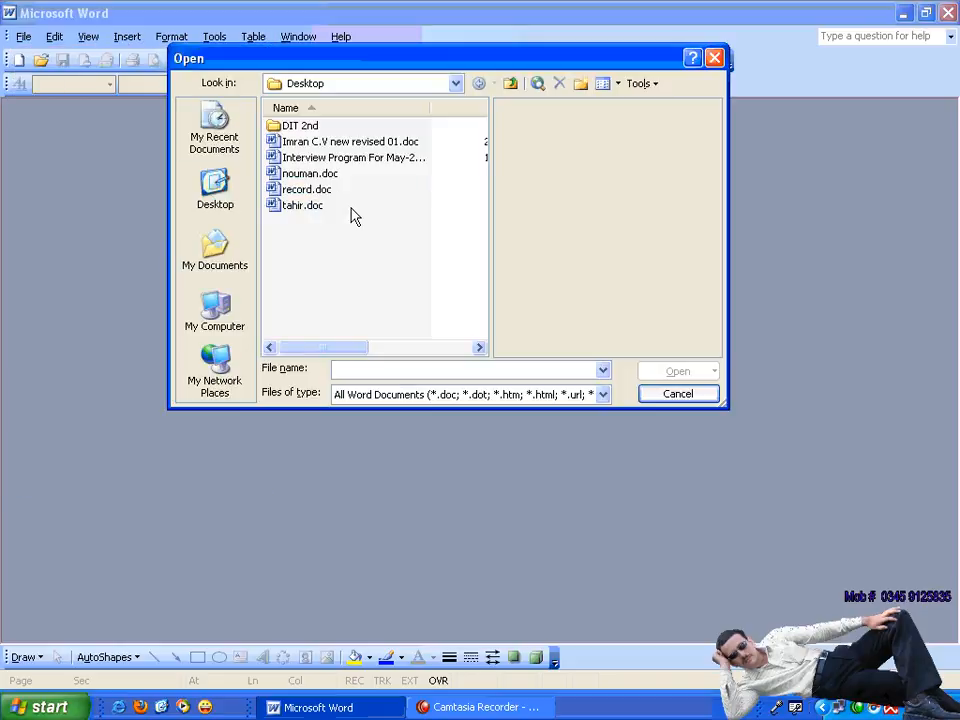
left_click(215, 186)
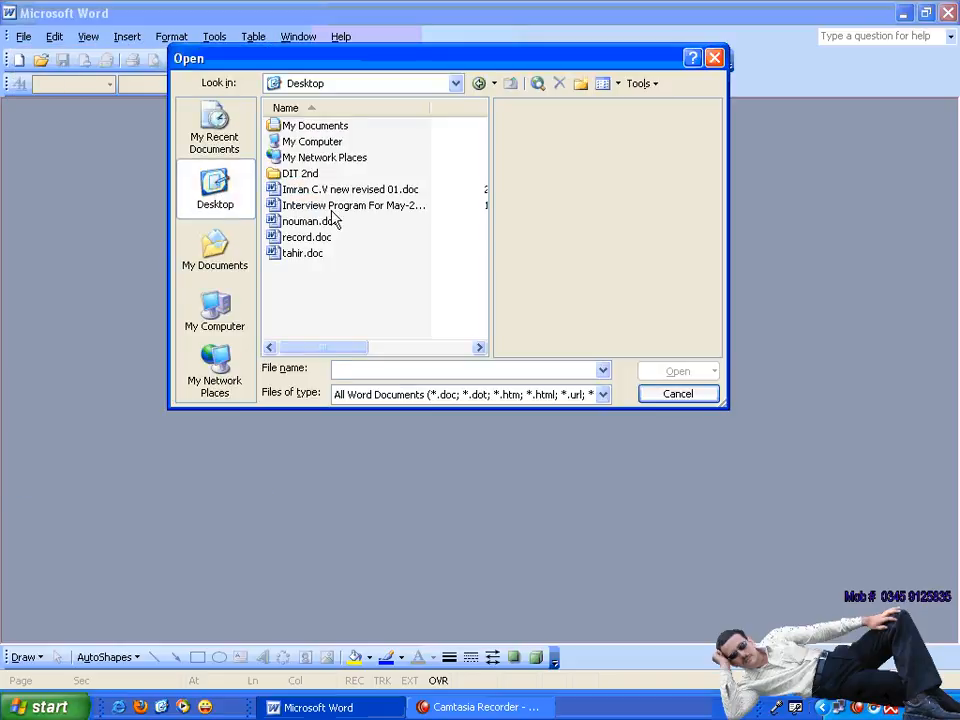
left_click(295, 237)
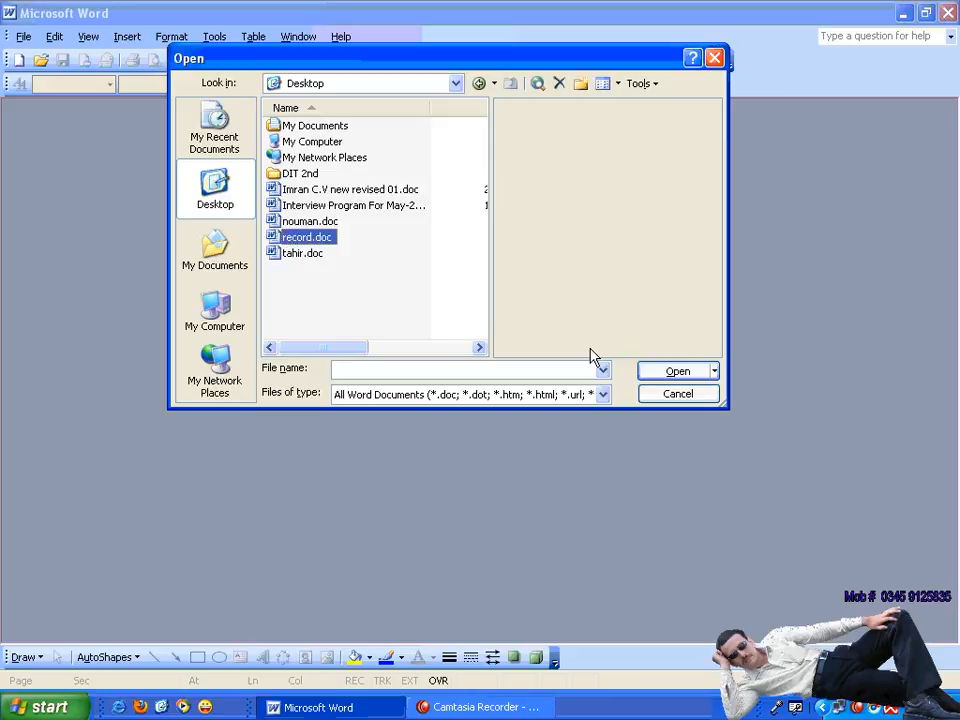
left_click(678, 372)
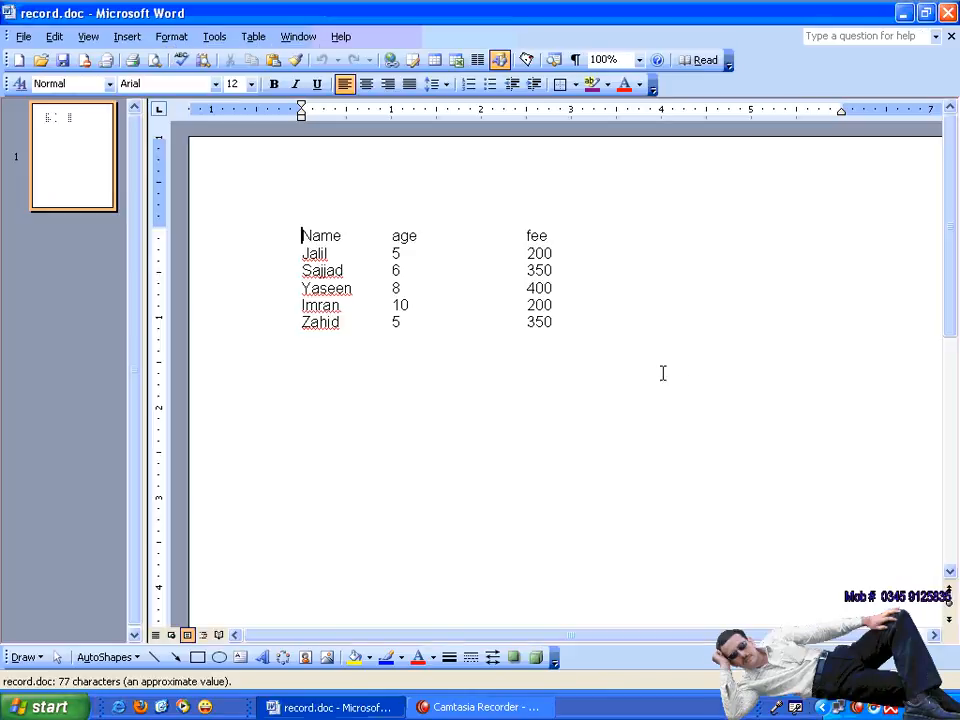
double_click(146, 221)
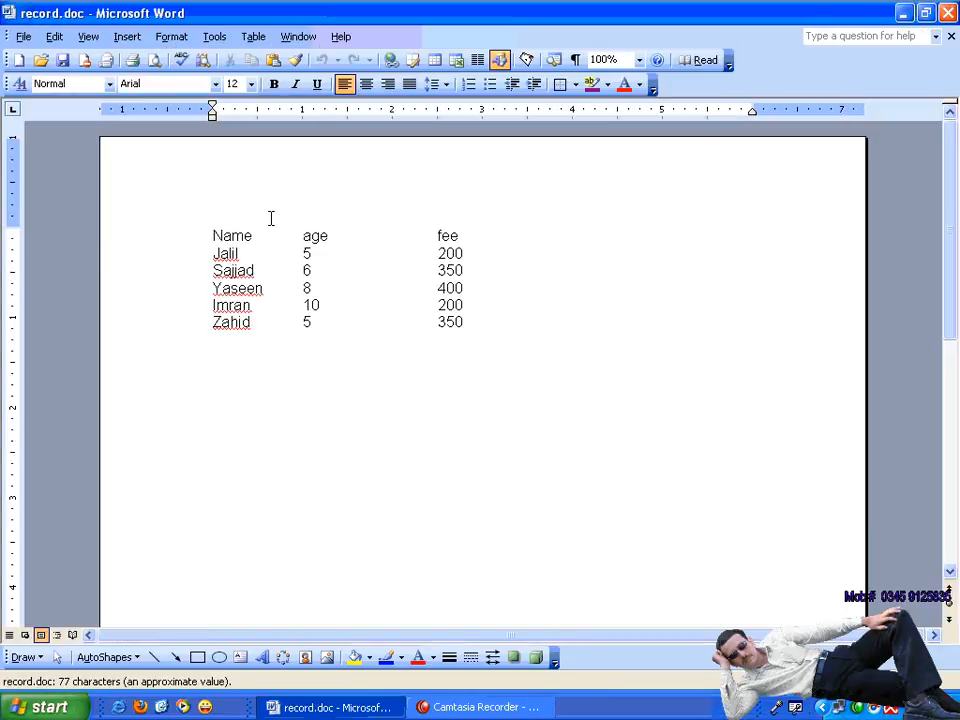
left_click_drag(225, 236, 638, 700)
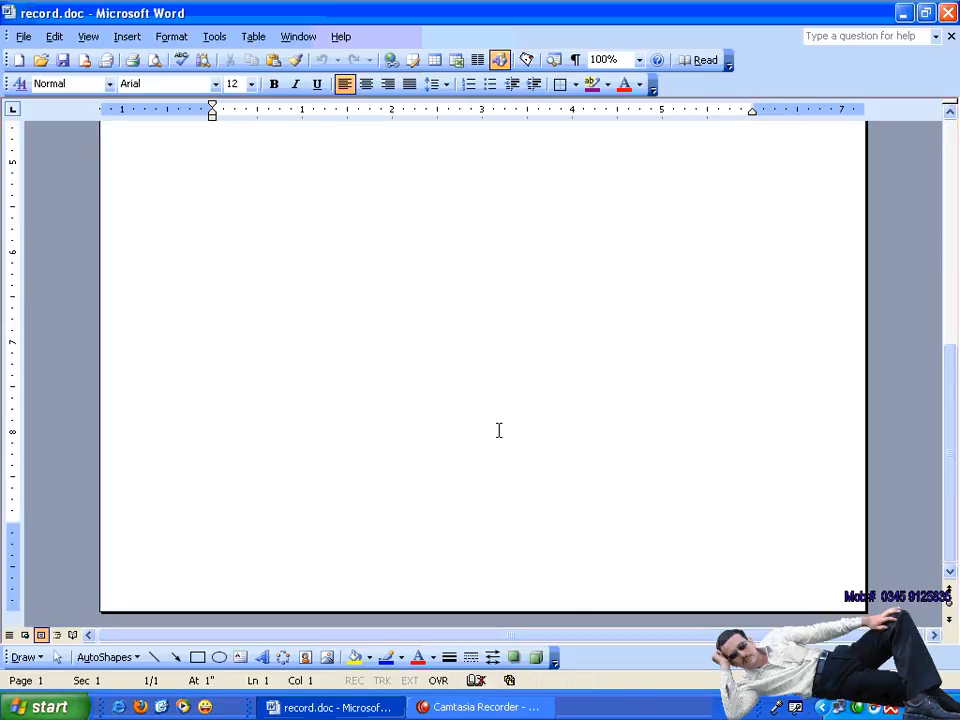
scroll(493, 429, "up", 8)
left_click(382, 386)
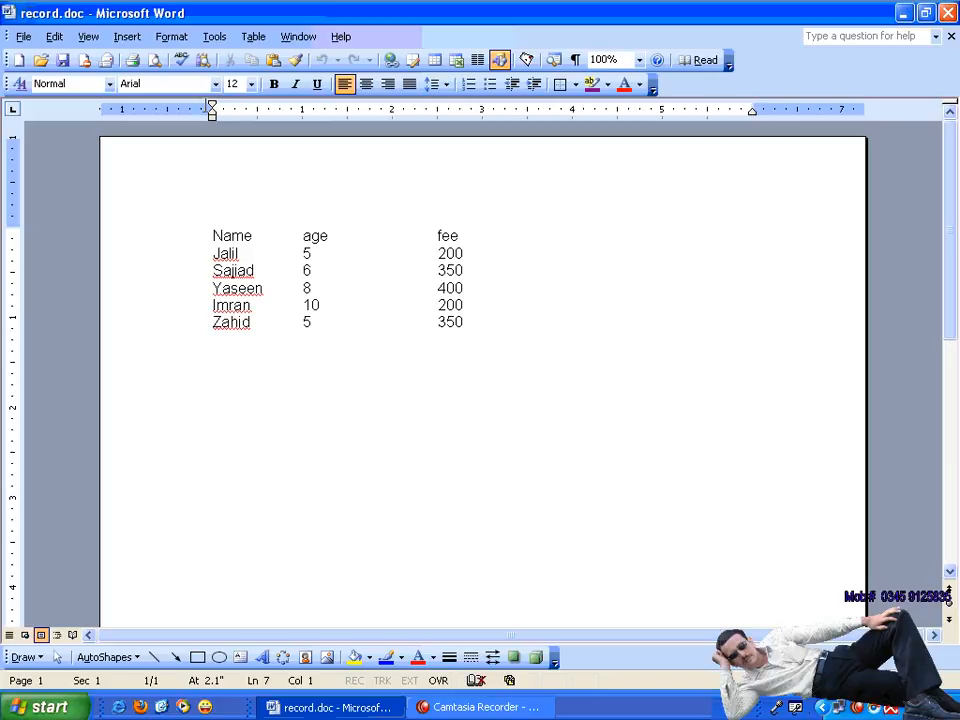
Step: View the saved version commented "1st day", and close it to return to the maximized current document
left_click(24, 37)
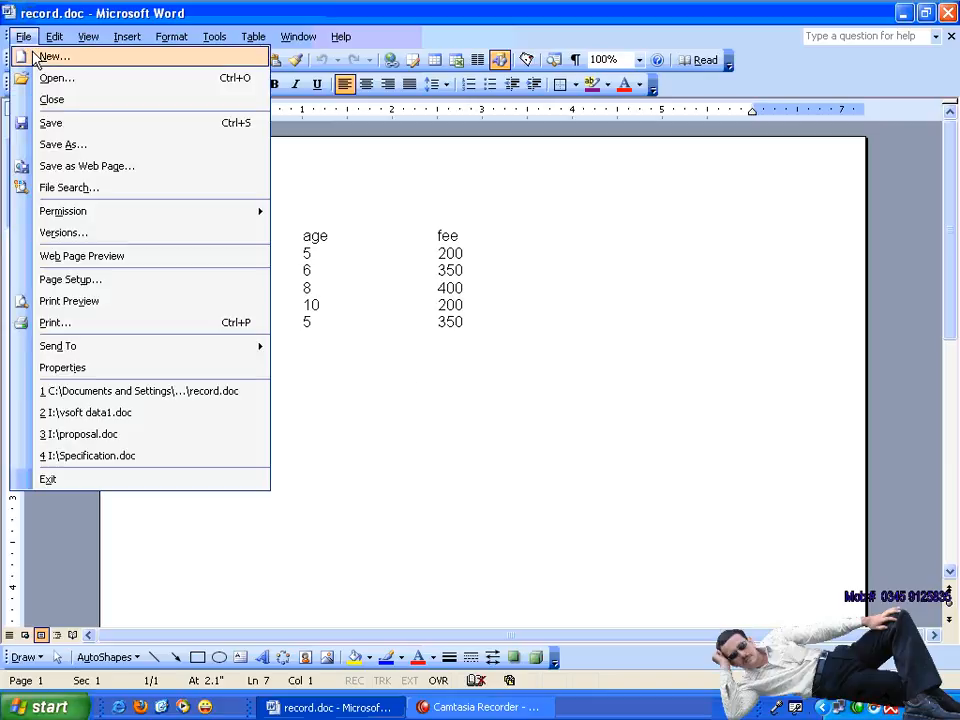
left_click(113, 237)
left_click(596, 379)
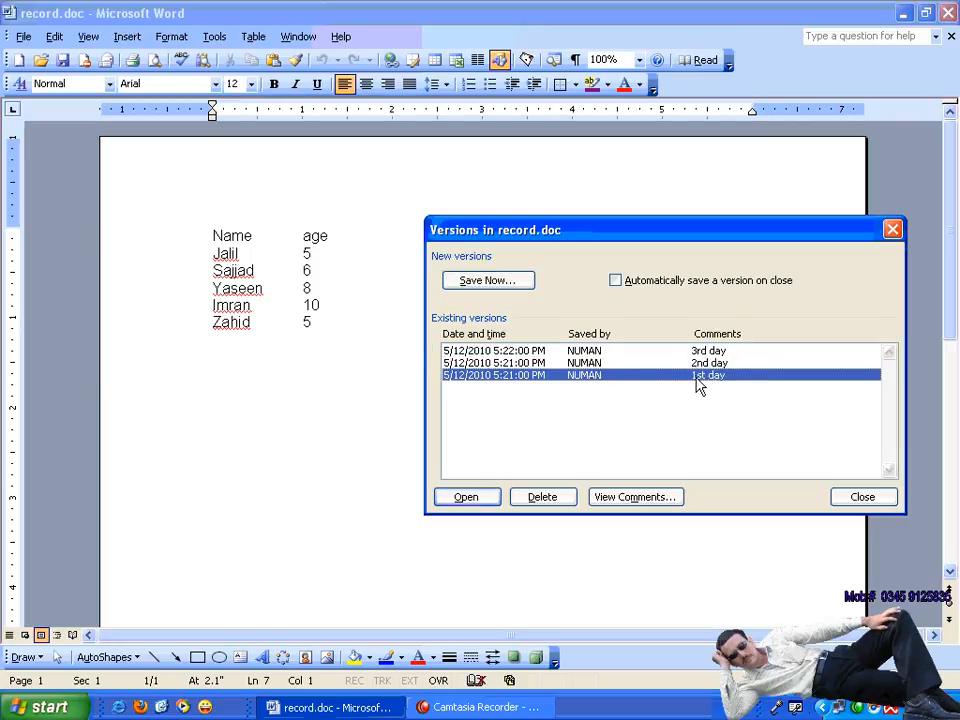
left_click(471, 503)
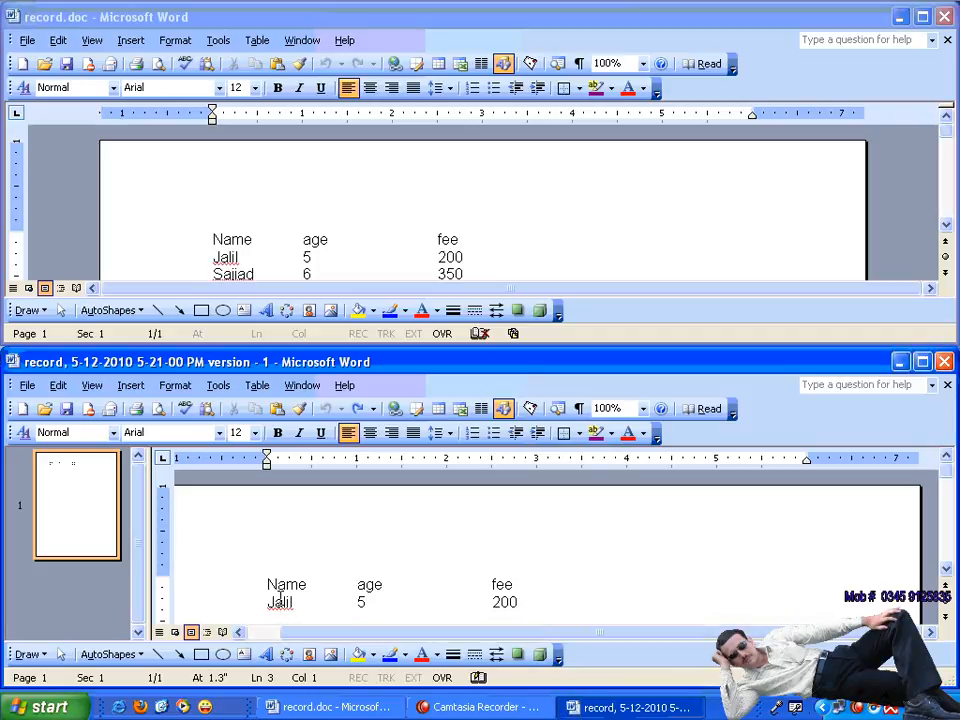
left_click(943, 362)
left_click(922, 17)
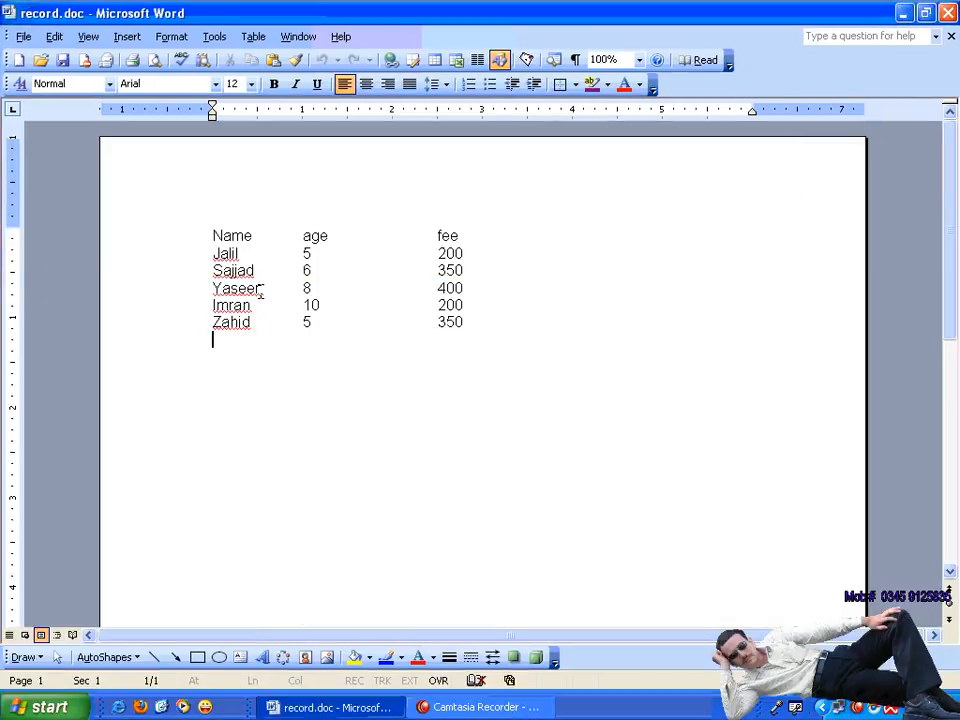
Step: View the saved version commented "2nd day" and close its window
left_click(20, 37)
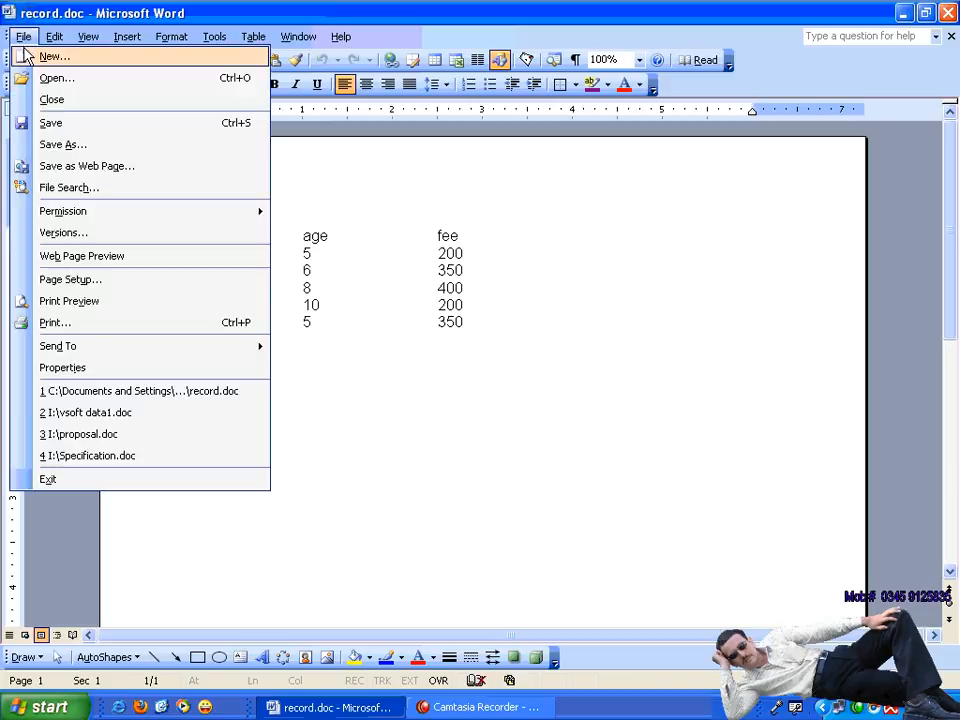
left_click(118, 243)
left_click(500, 363)
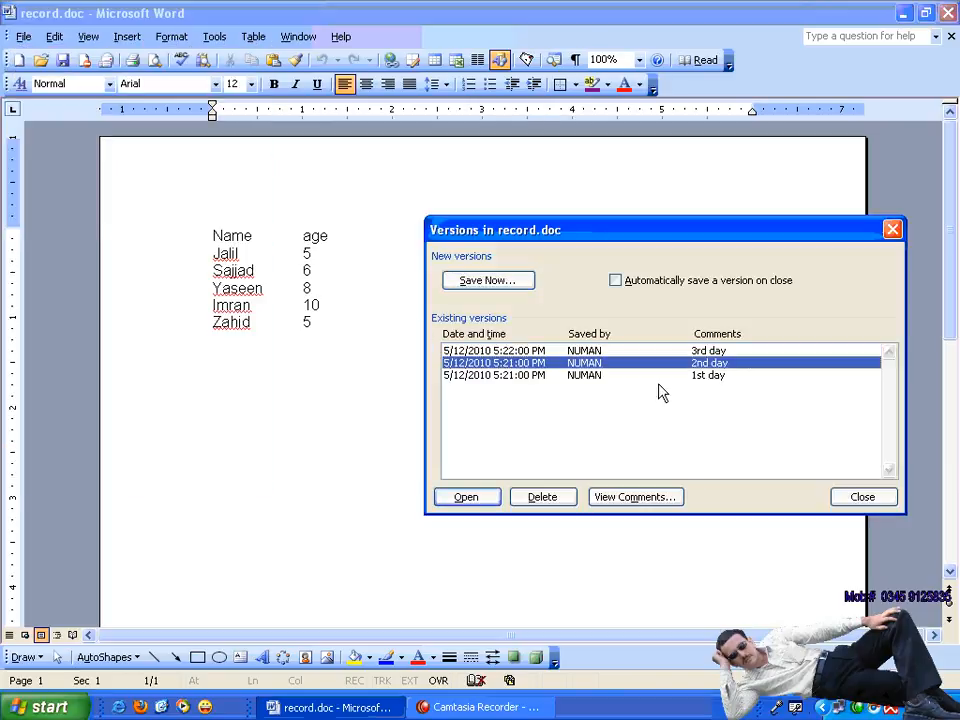
left_click(470, 498)
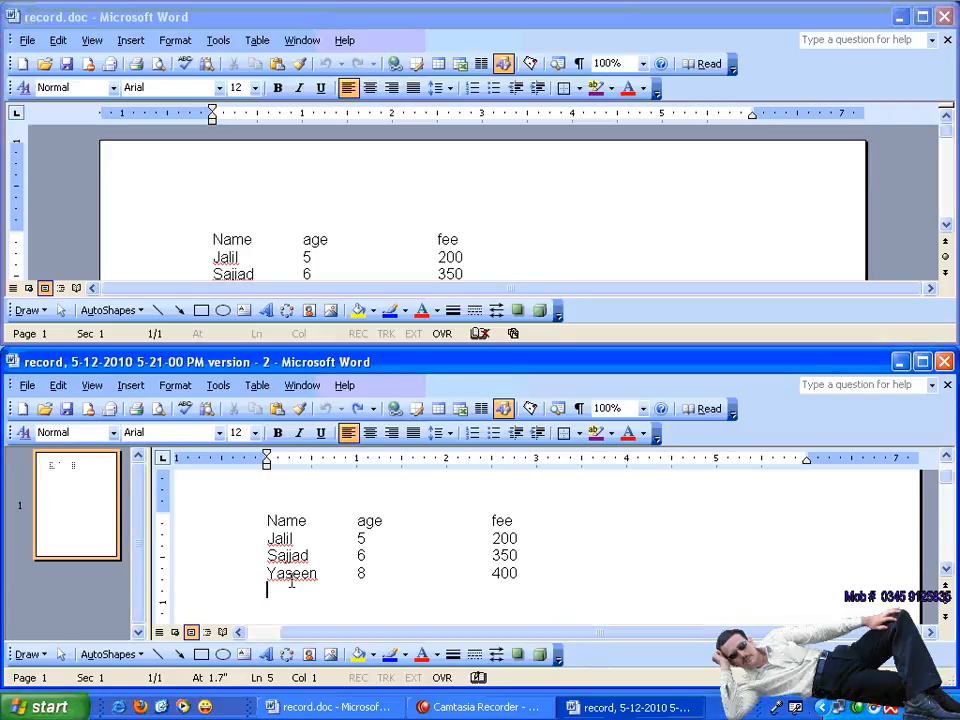
left_click(948, 361)
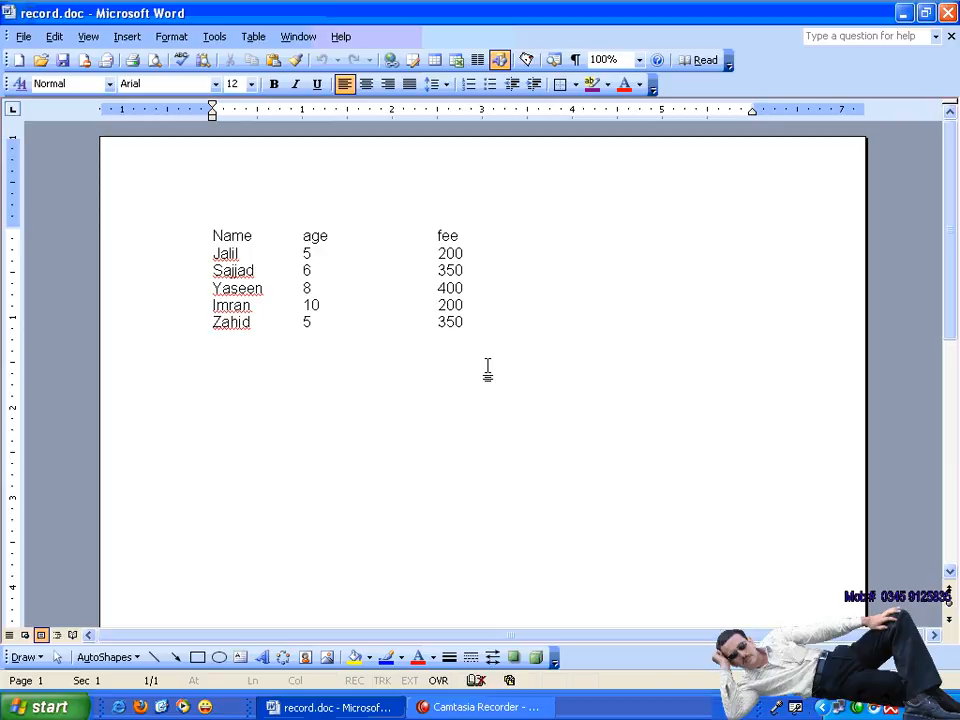
Step: Set record.doc to automatically save a version on close
left_click(22, 36)
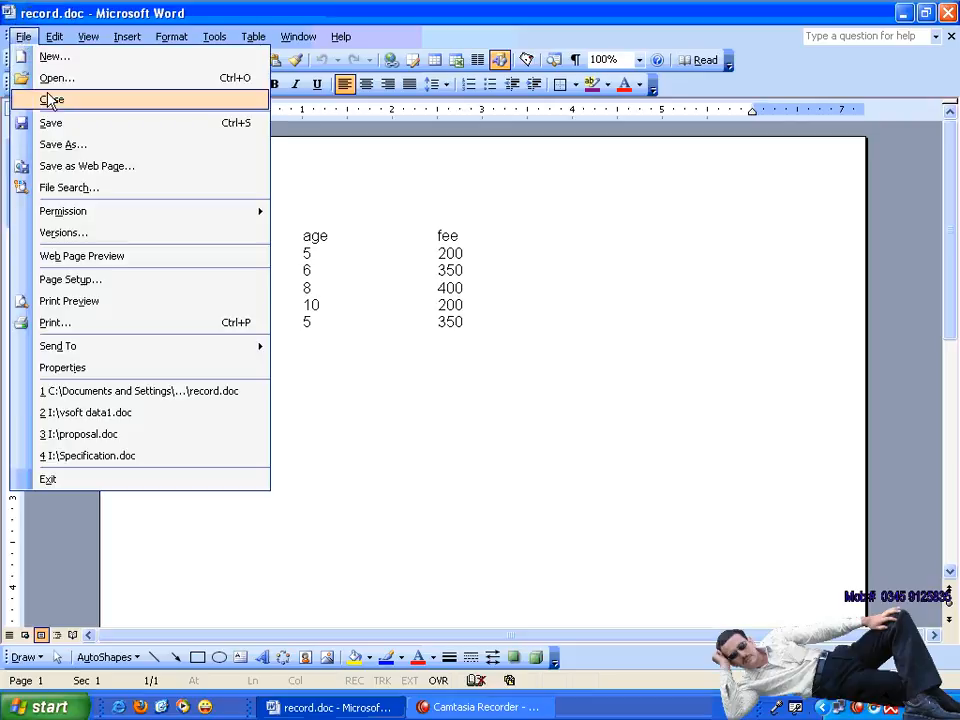
left_click(102, 233)
left_click(650, 285)
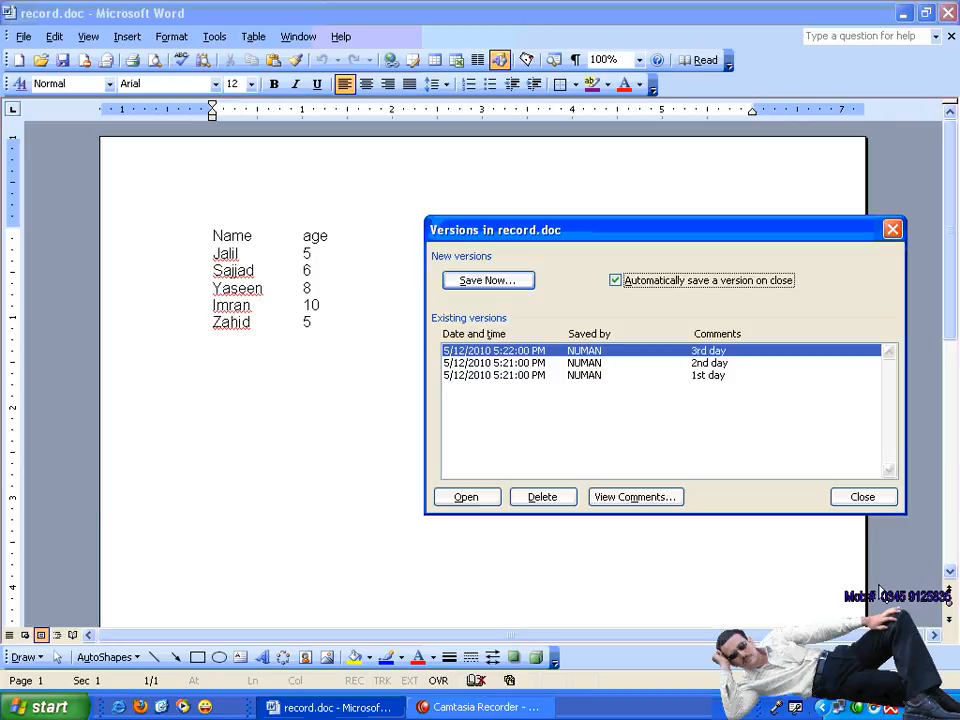
left_click(868, 500)
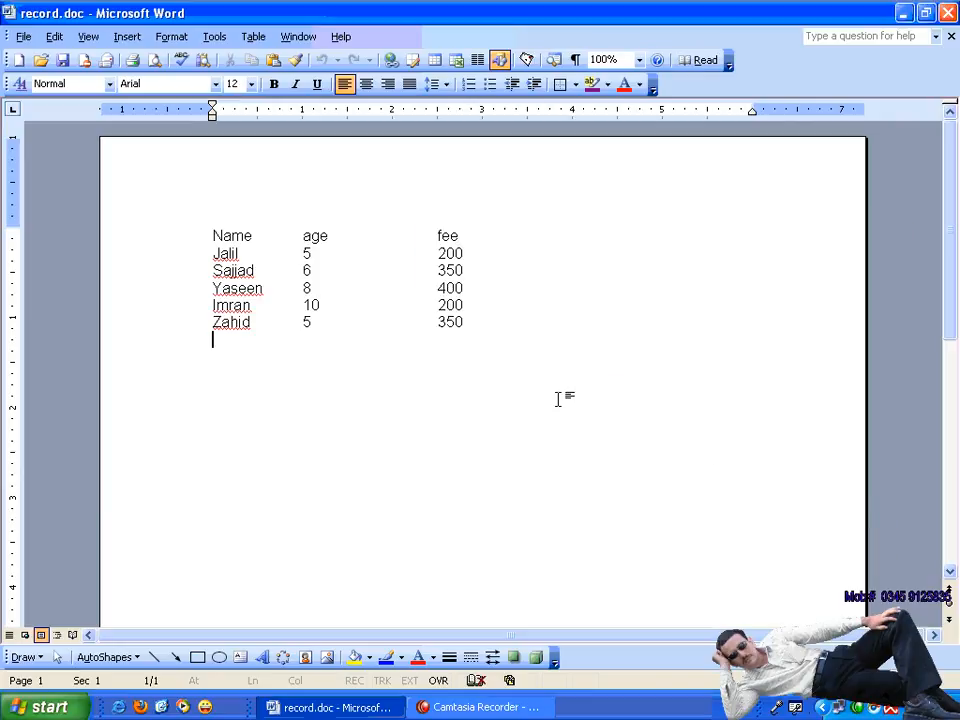
Step: Add the sixth record with a person's name, age 3 and fee 200, aligned under the headings, and close the document
type("umer")
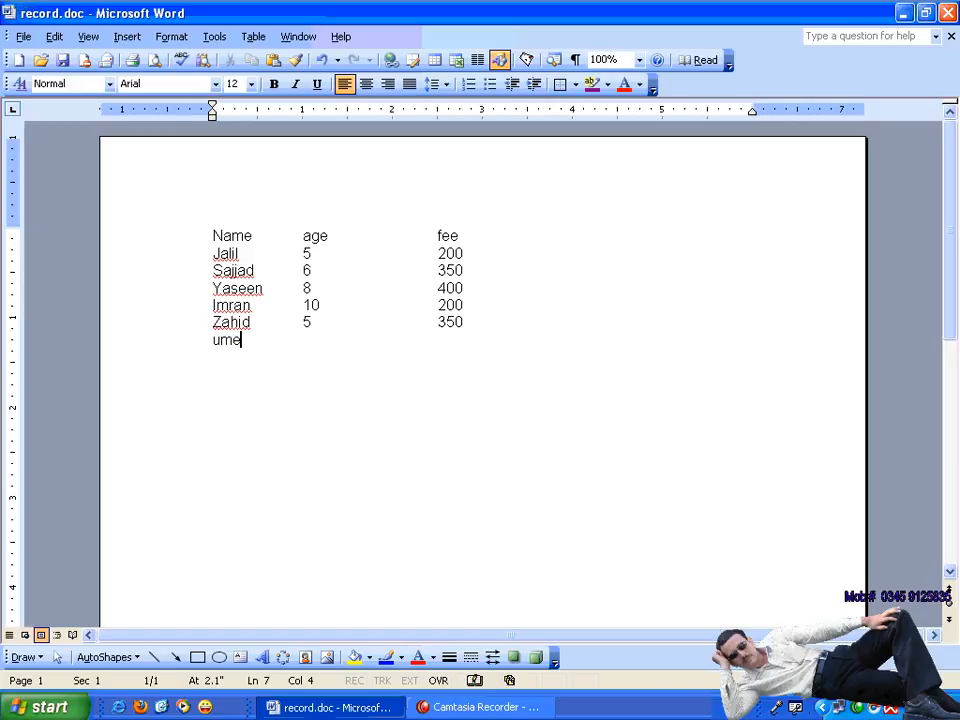
key("Tab")
type("3")
key("Tab")
key("Tab")
key("Tab")
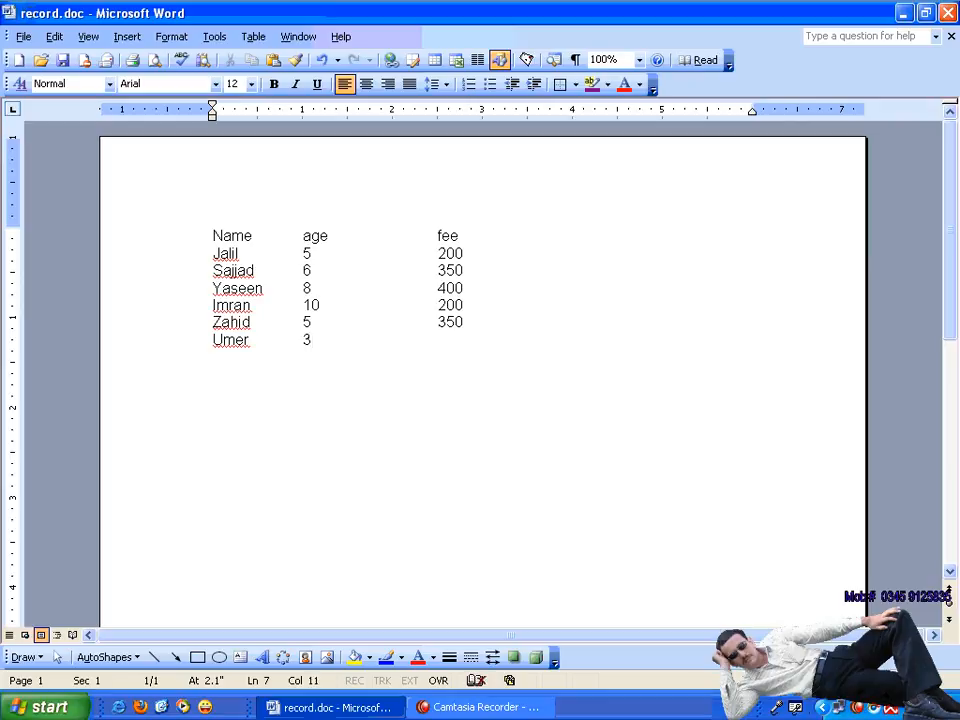
type("200")
key("Return")
left_click(953, 36)
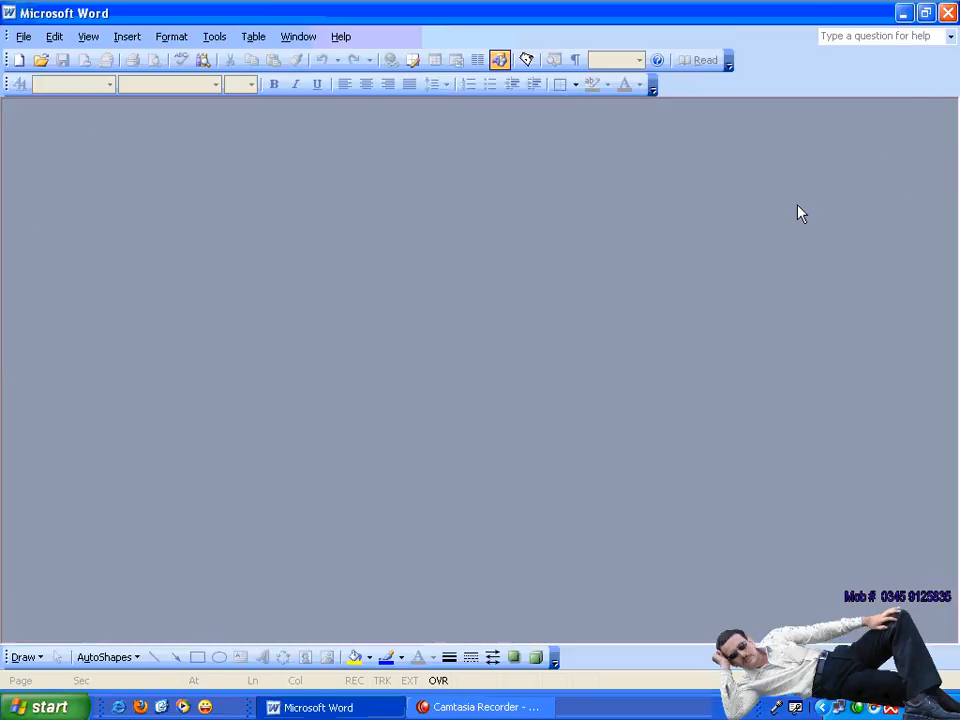
Step: Reopen record.doc from the Desktop and hide the page thumbnails
left_click(23, 38)
left_click(48, 82)
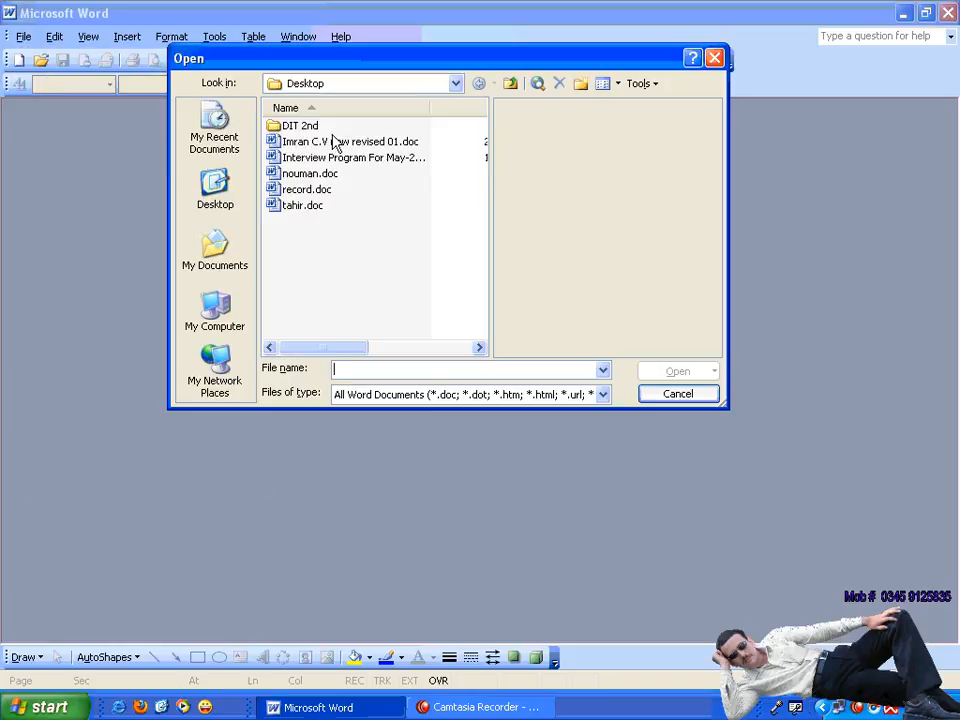
left_click(315, 194)
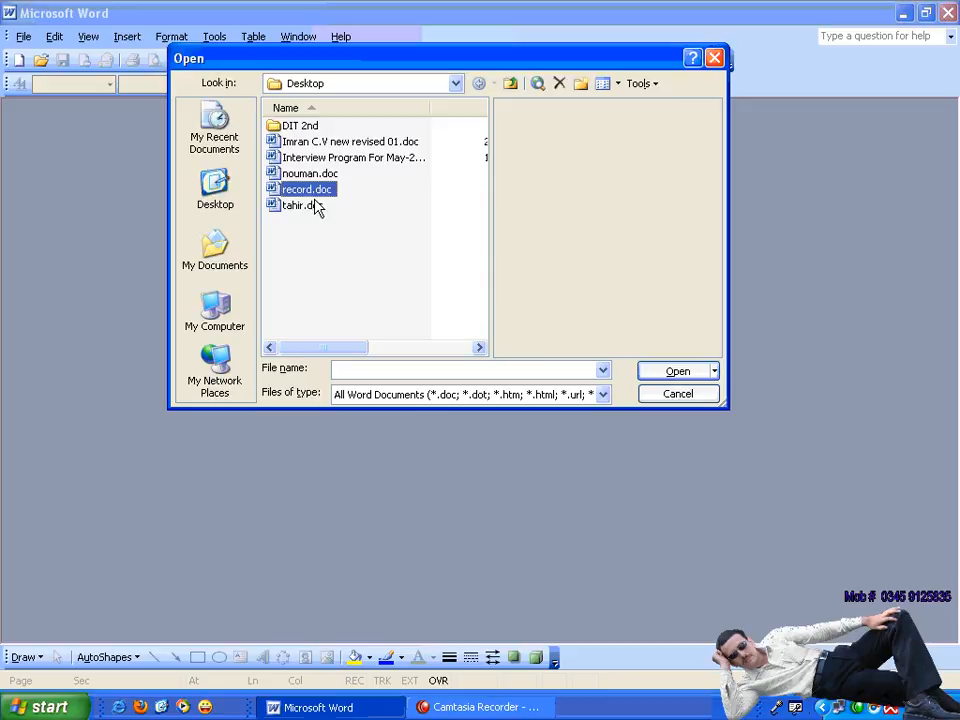
left_click(662, 371)
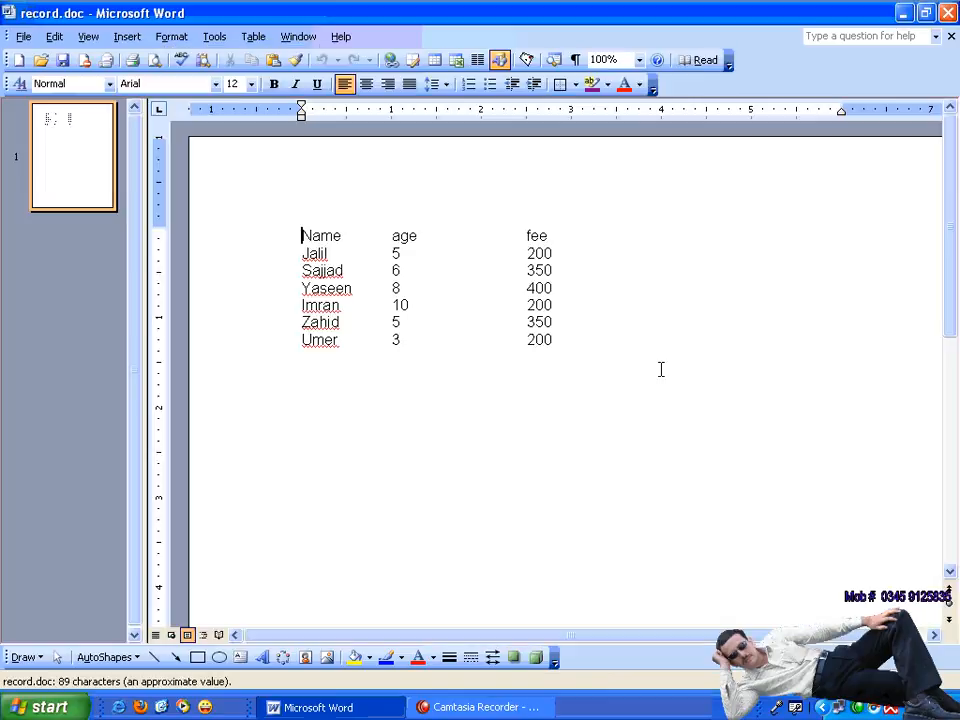
double_click(146, 210)
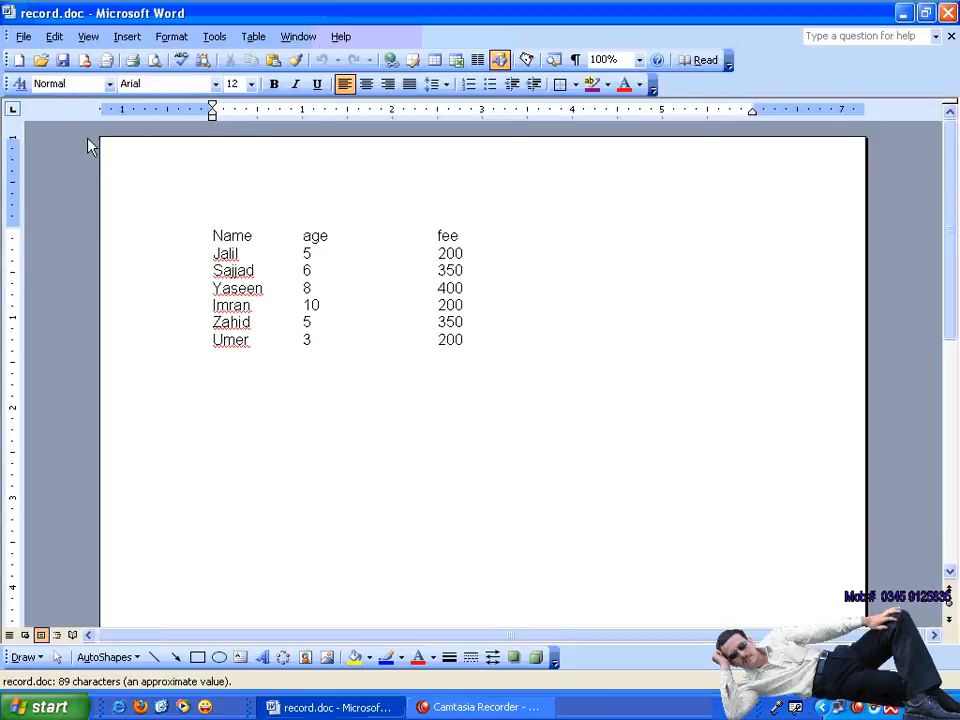
Step: Check the document's list of existing versions for an automatically saved one
left_click(23, 36)
left_click(88, 231)
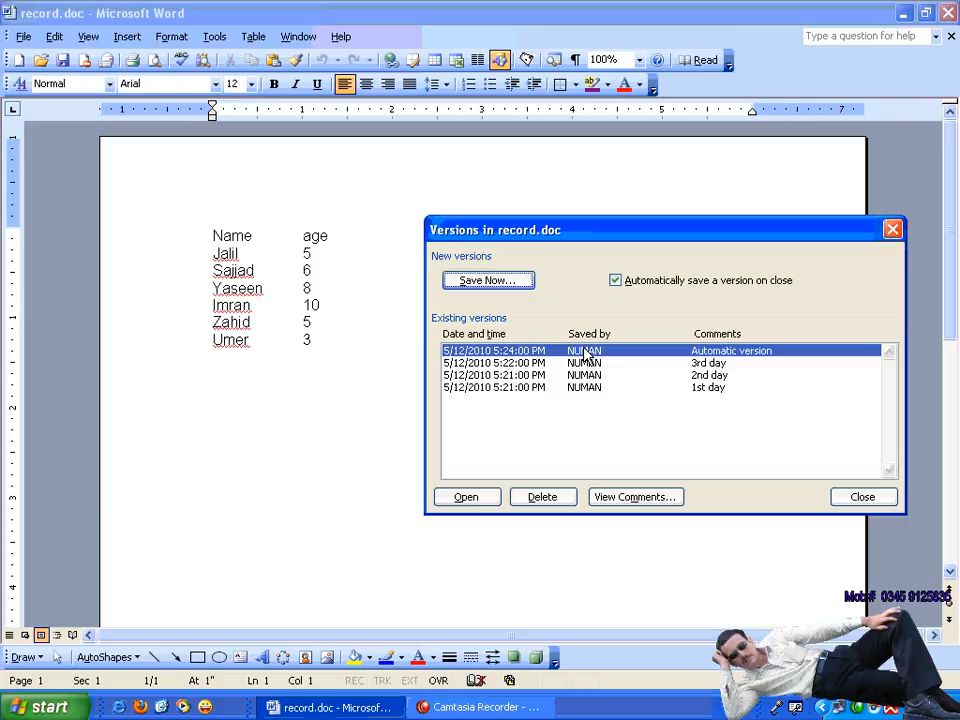
left_click(859, 496)
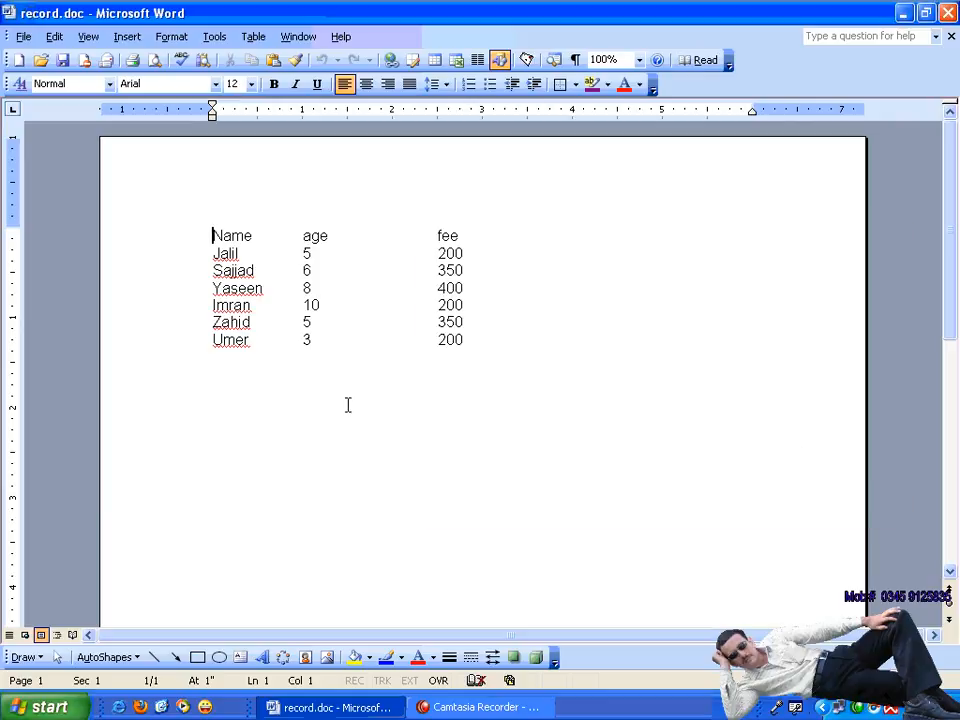
Step: Delete all the records below the Name, age and fee headings and close the document
left_click(360, 437)
left_click_drag(248, 358, 160, 269)
key("ctrl+c")
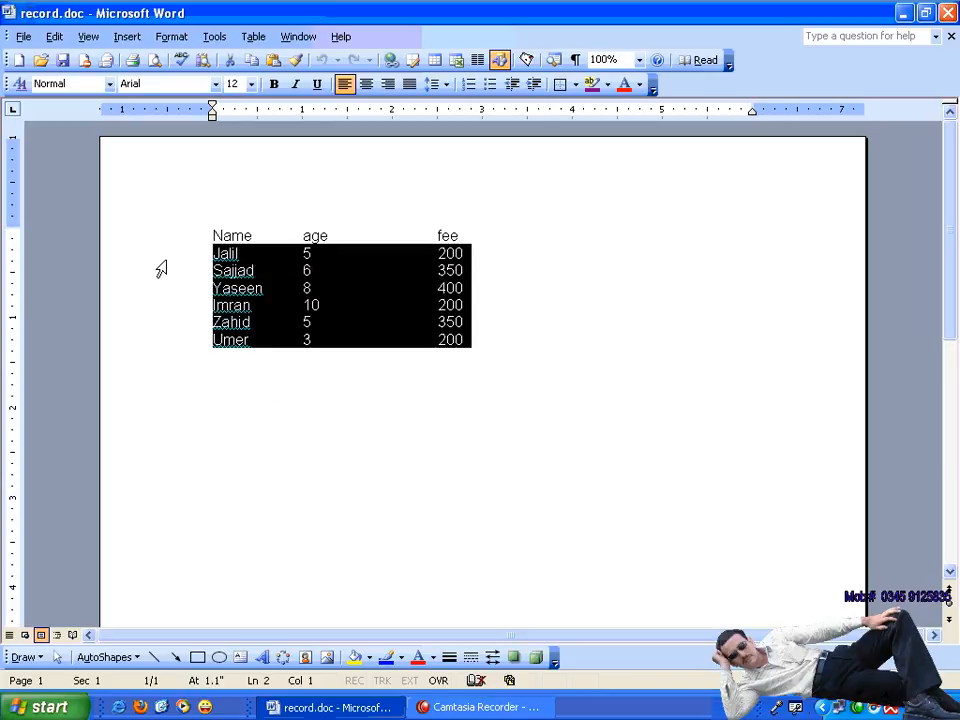
key("Delete")
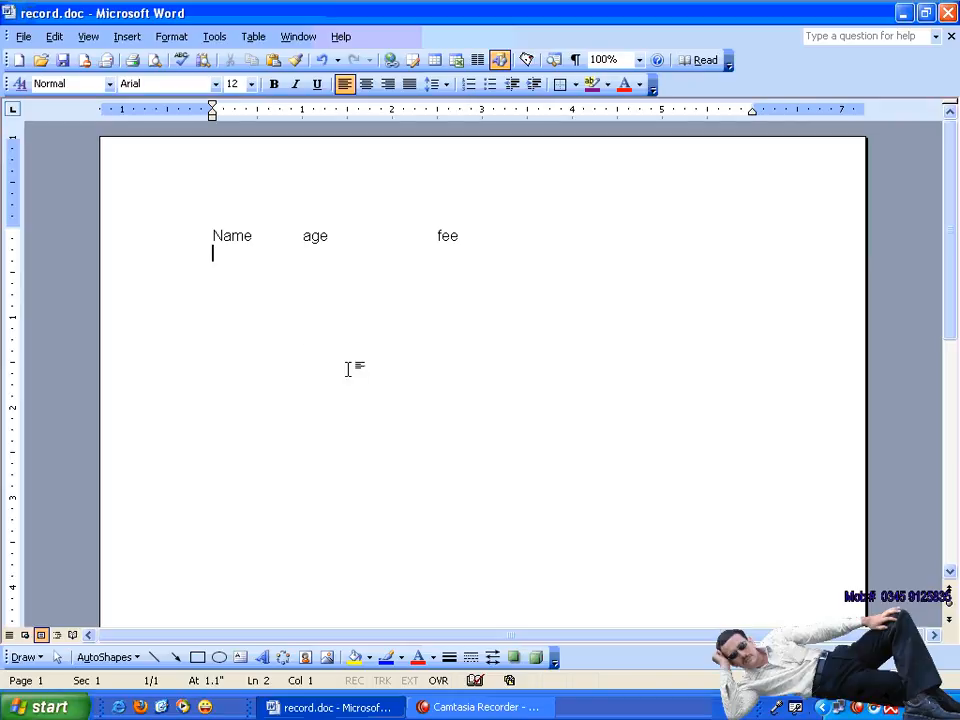
left_click(950, 36)
Step: Open record.doc again with the page thumbnails hidden and place the cursor on the line below the headings
left_click(18, 36)
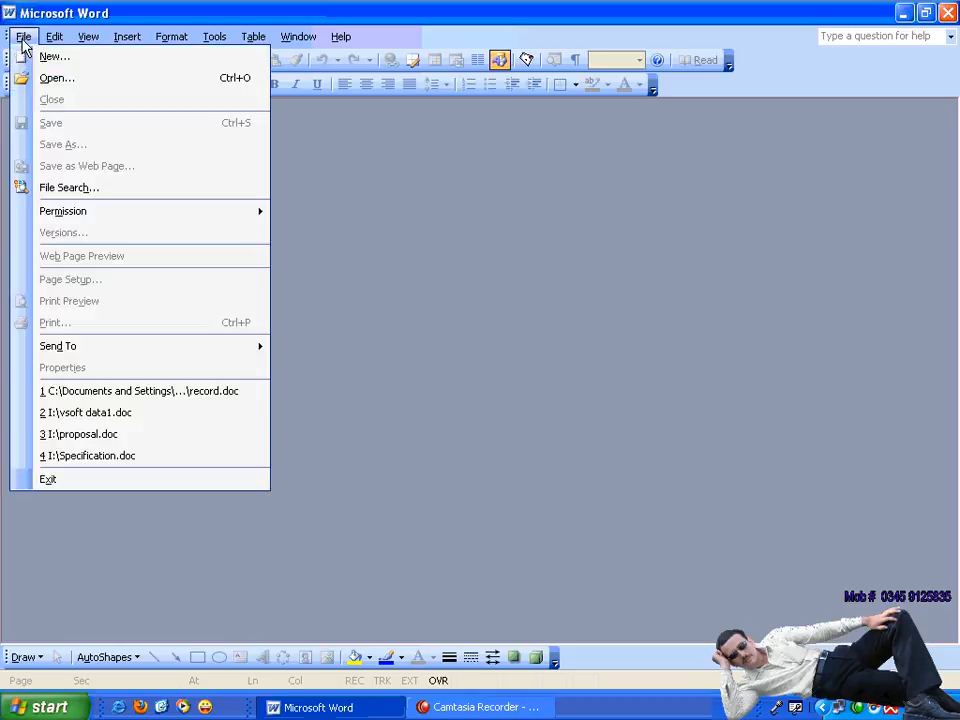
left_click(45, 77)
left_click(303, 190)
left_click(660, 375)
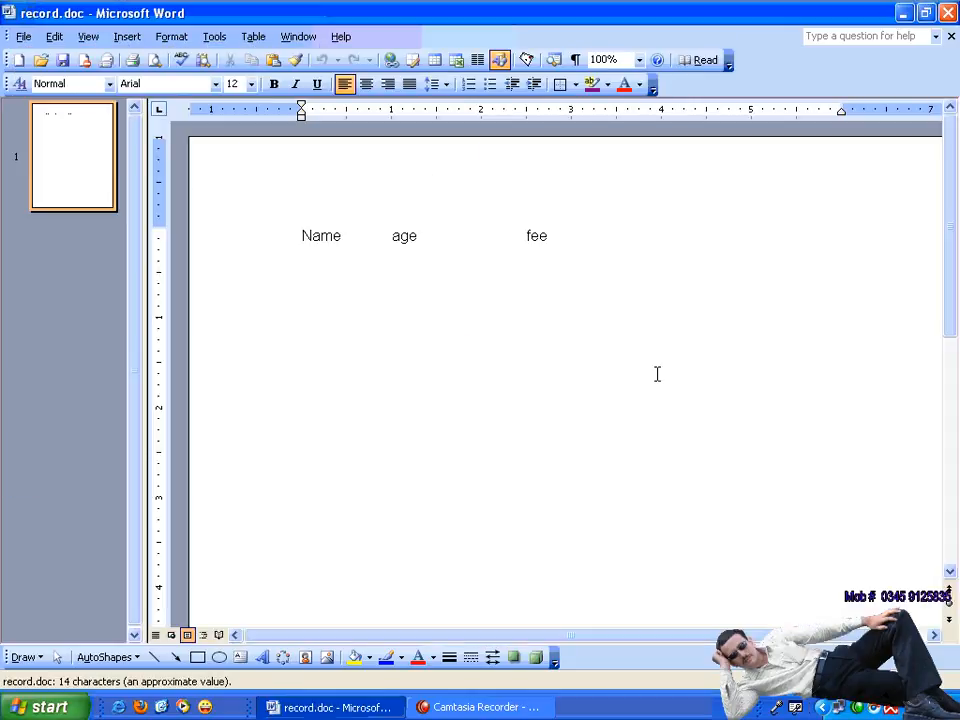
double_click(144, 238)
left_click(214, 259)
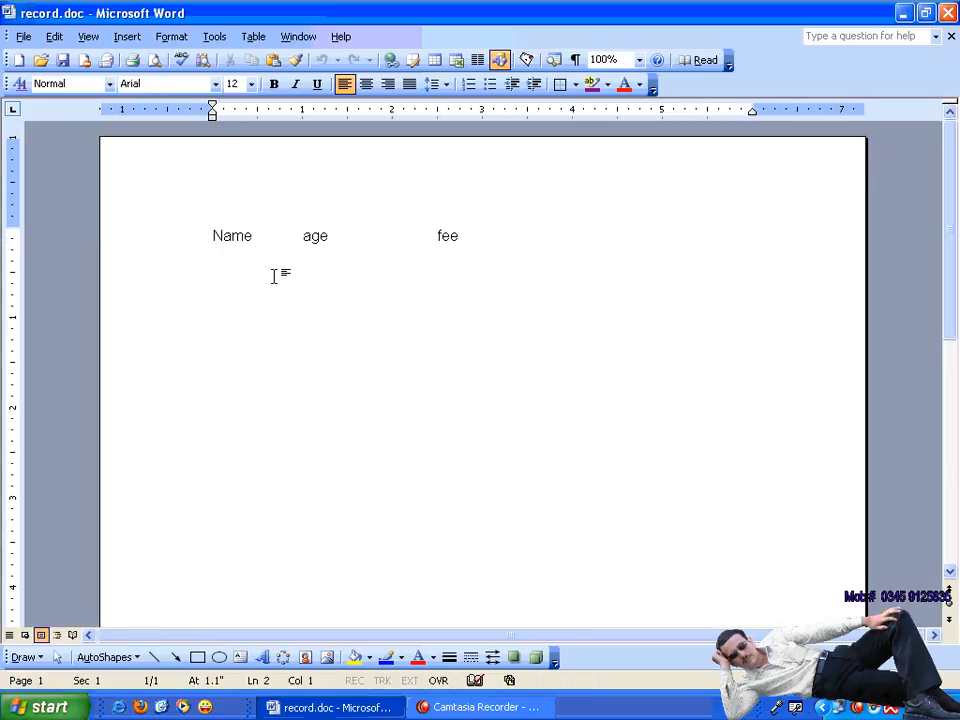
Step: Open the older automatic version of record.doc, copy its deleted records and close that version's window
left_click(24, 37)
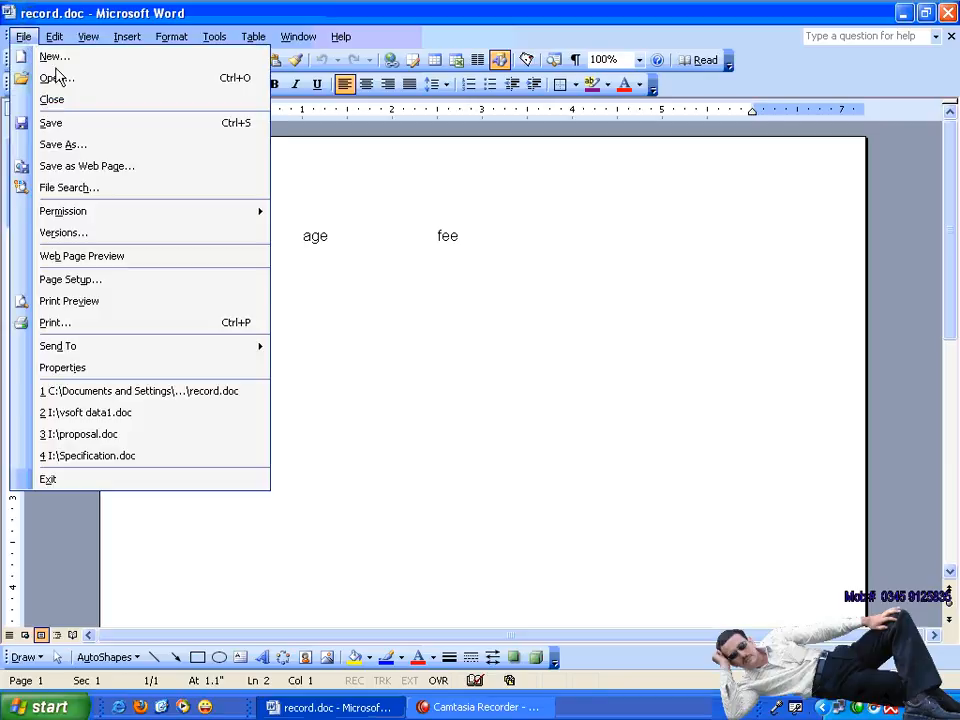
left_click(100, 232)
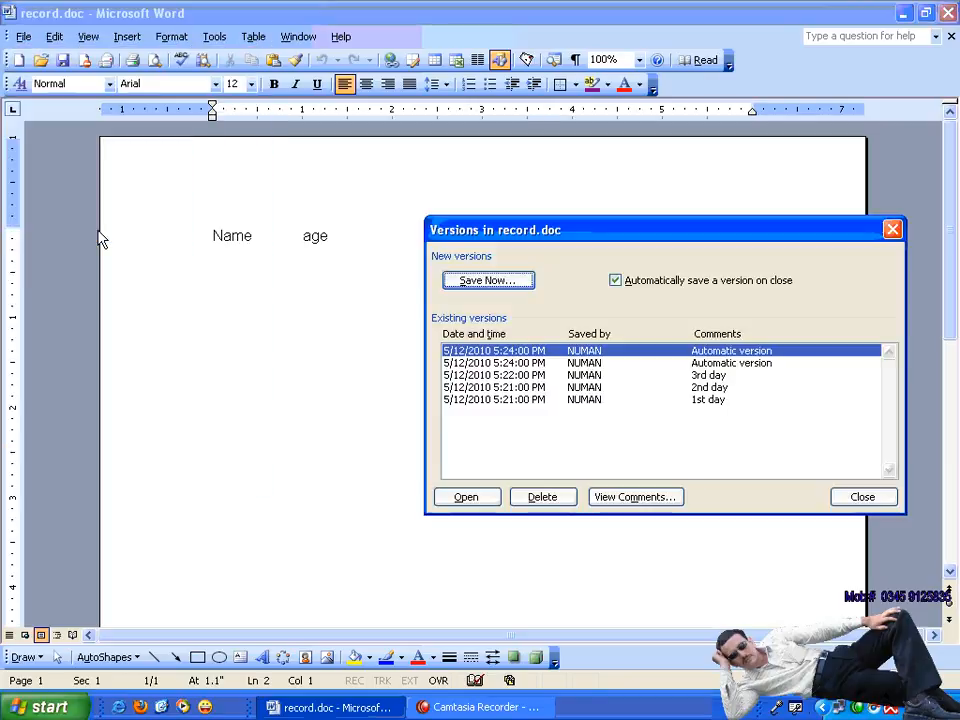
left_click(617, 363)
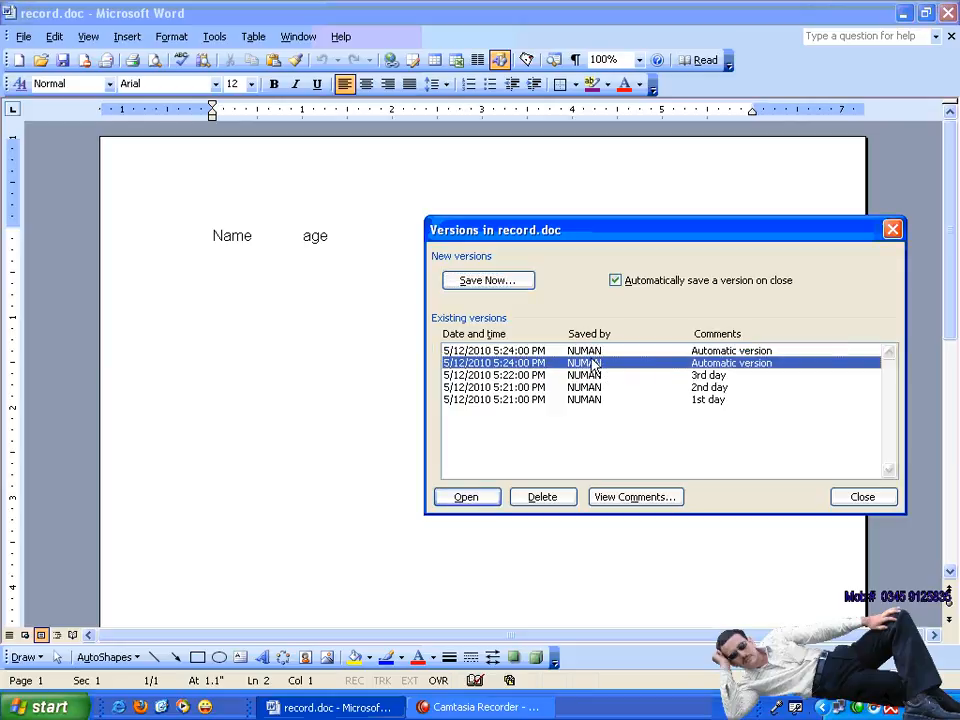
left_click(489, 499)
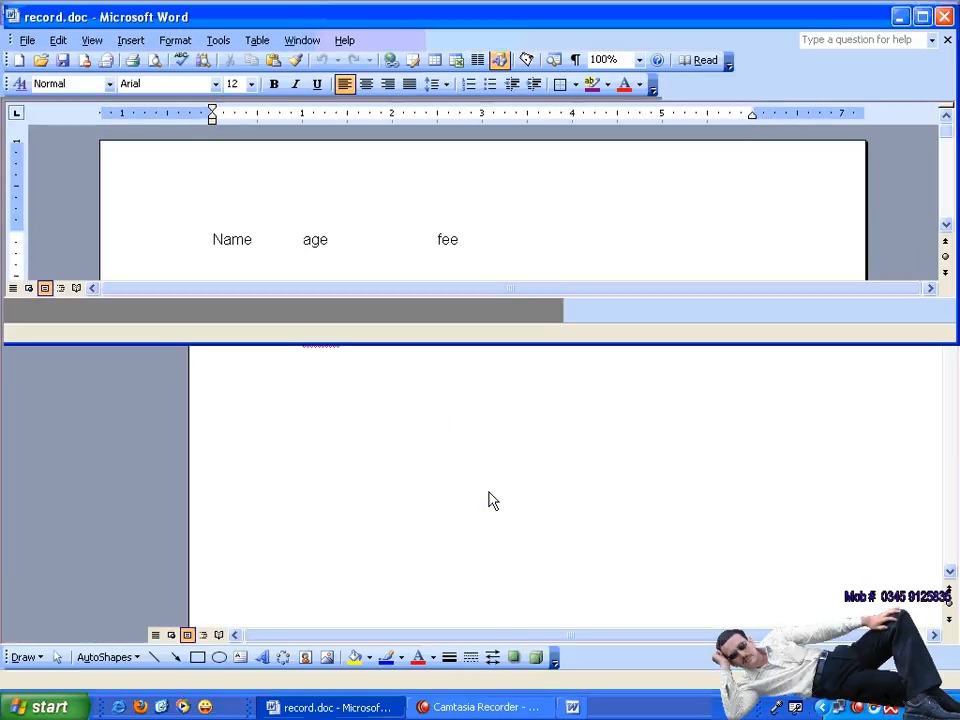
scroll(461, 526, "down", 3)
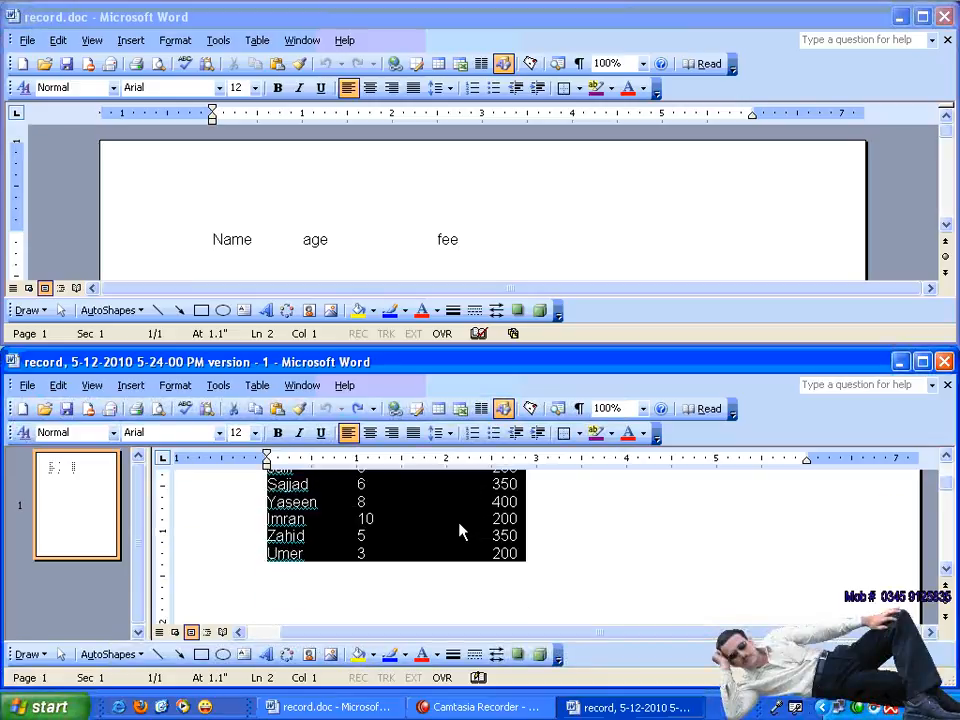
left_click(944, 362)
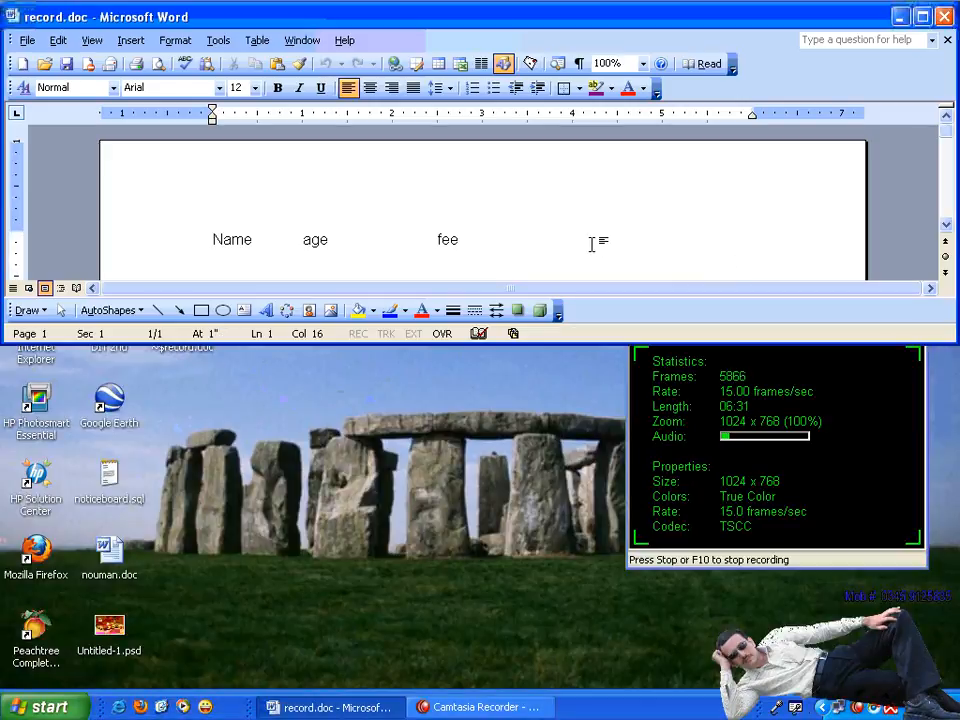
Step: Paste the copied records below the Name, age and fee headings, save record.doc and maximize its window
key("Return")
key("ctrl+v")
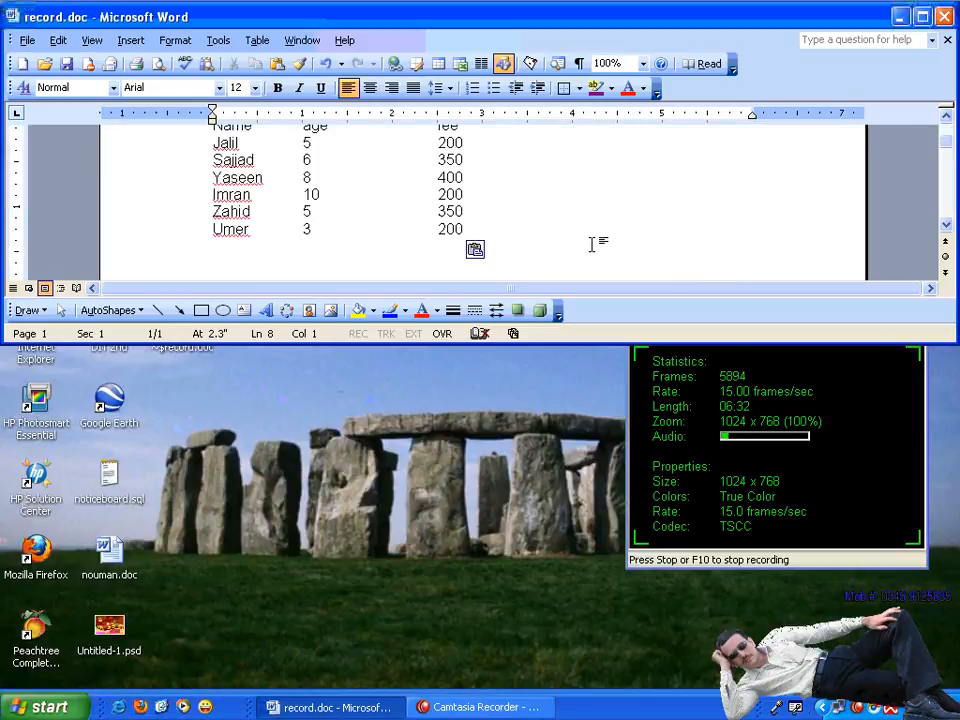
left_click(67, 64)
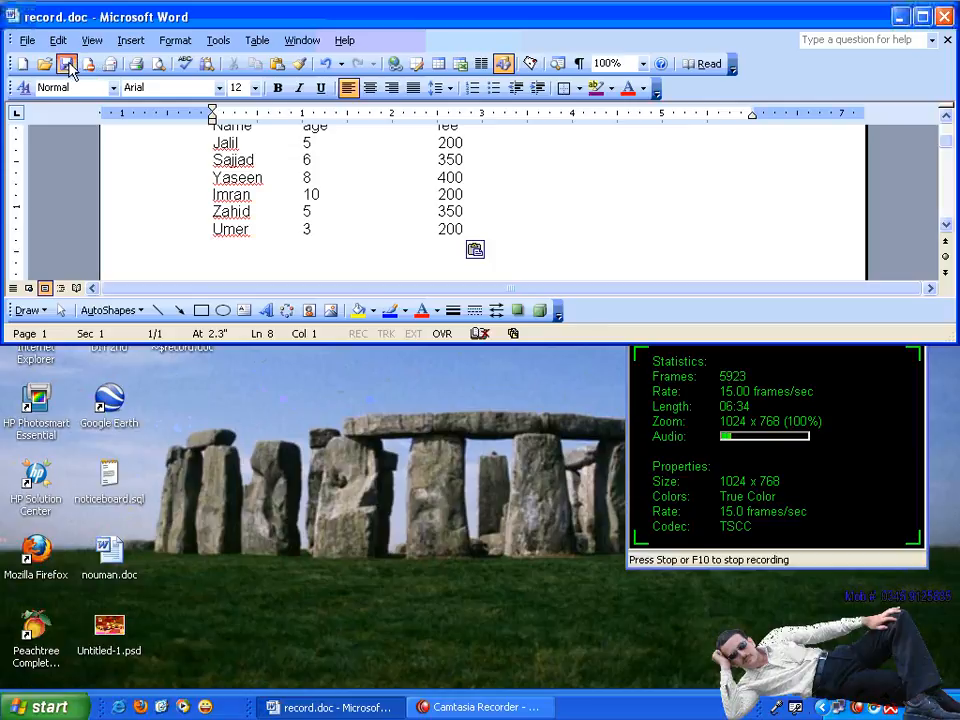
left_click(922, 16)
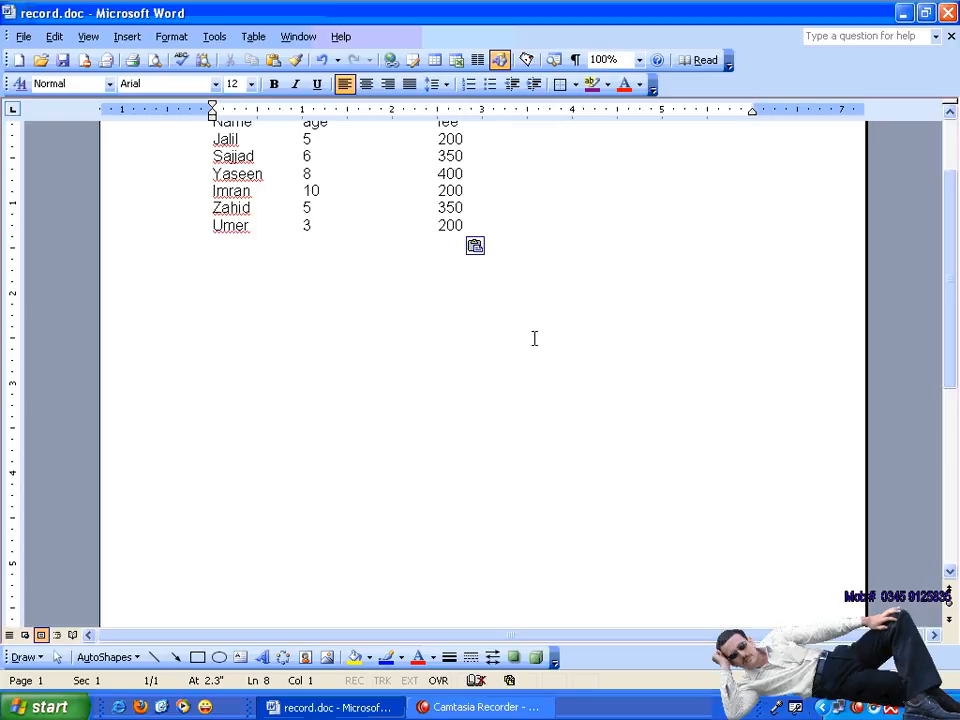
Step: Add a blank line after the restored records and close record.doc
key("Return")
scroll(402, 291, "up", 2)
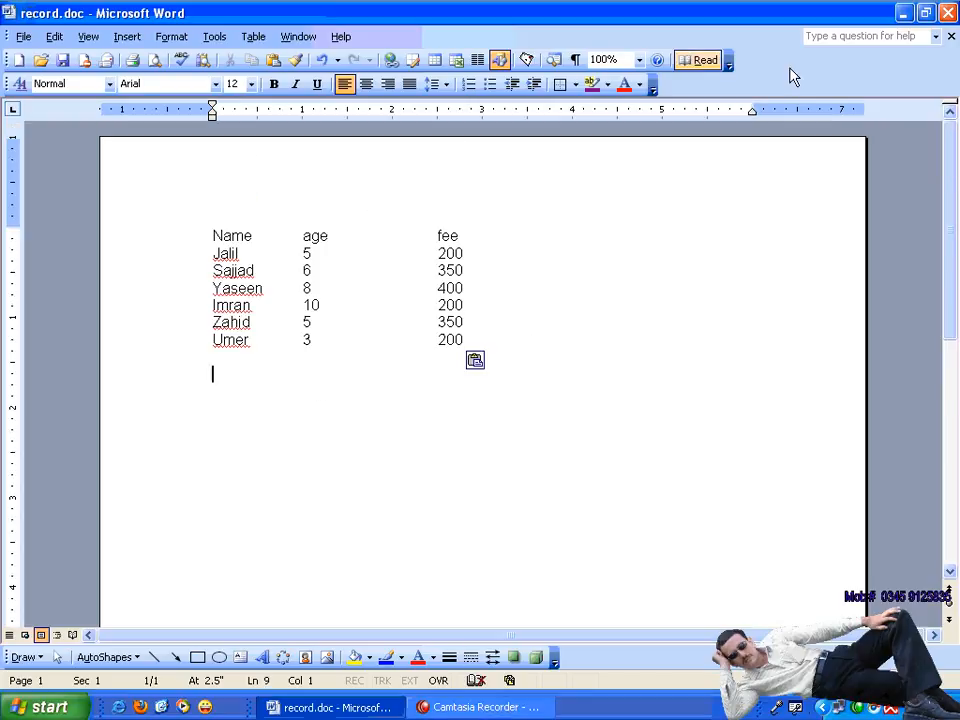
left_click(951, 36)
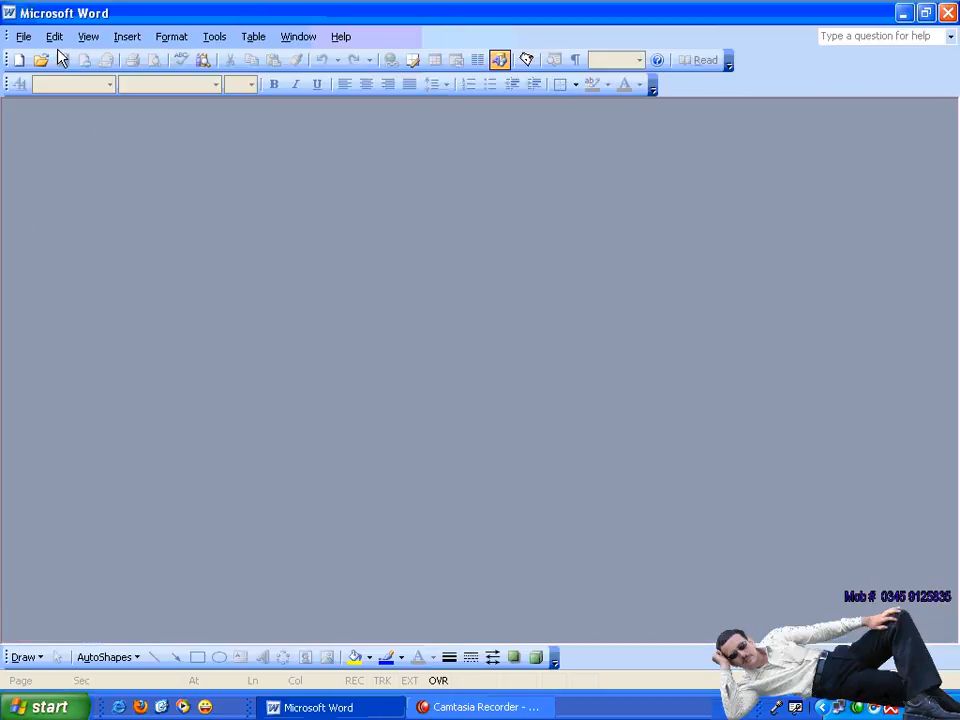
Step: Create a blank document with the page thumbnails hidden and turn on automatically saving a version on close
left_click(20, 59)
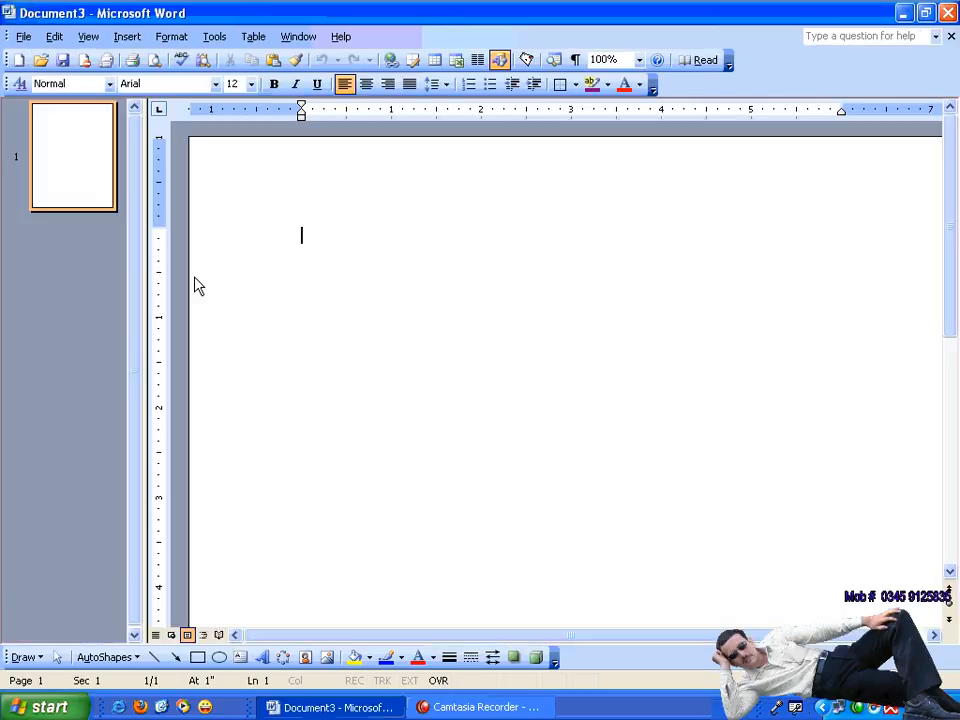
double_click(145, 260)
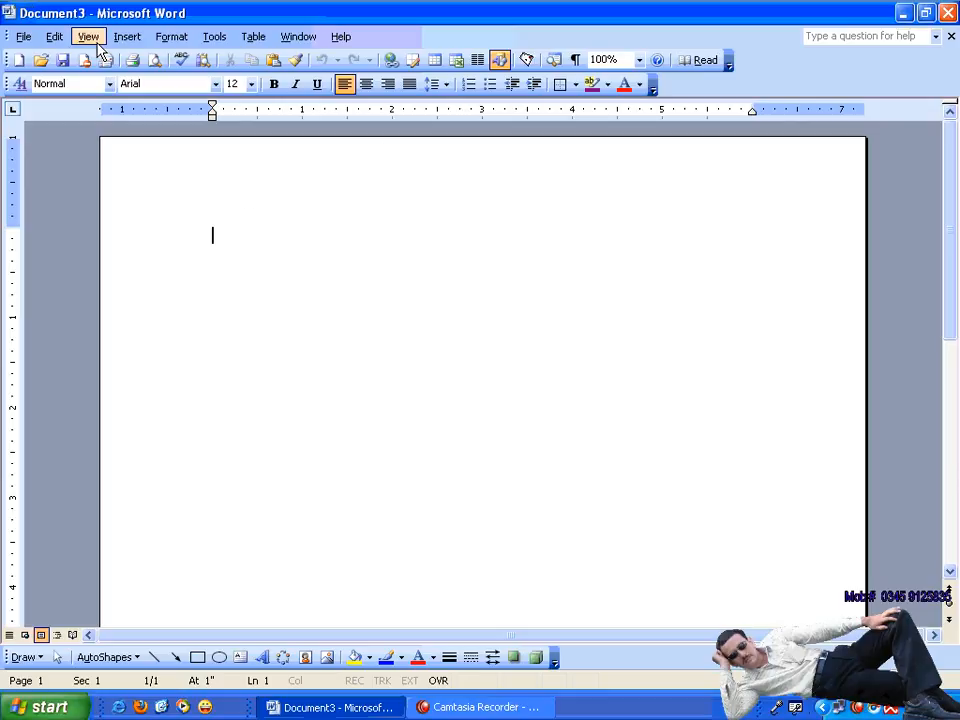
left_click(22, 38)
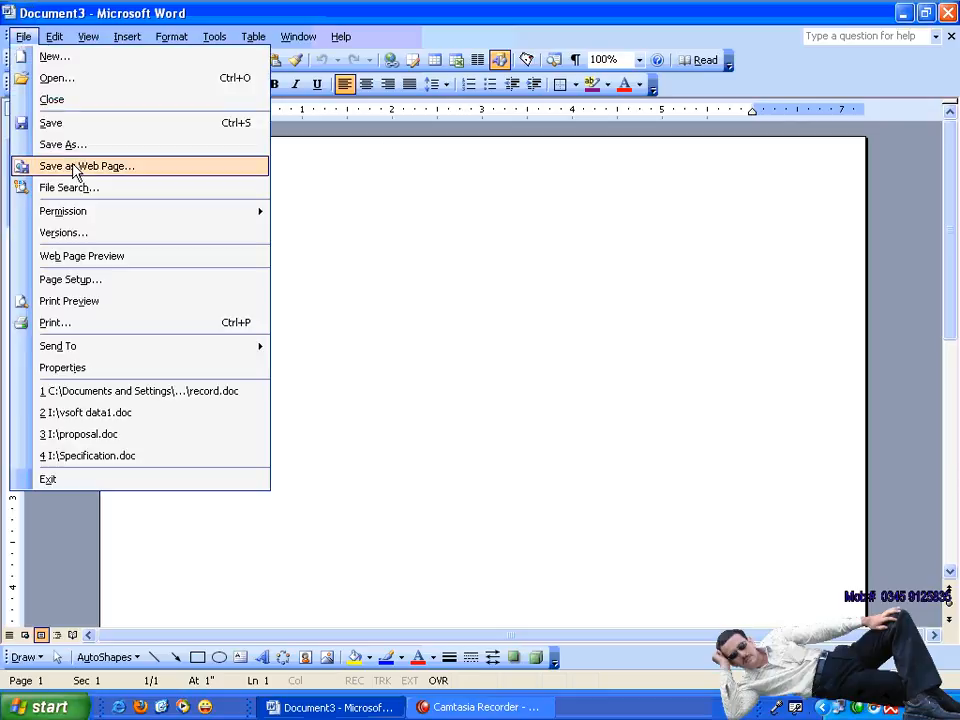
left_click(92, 232)
left_click(677, 286)
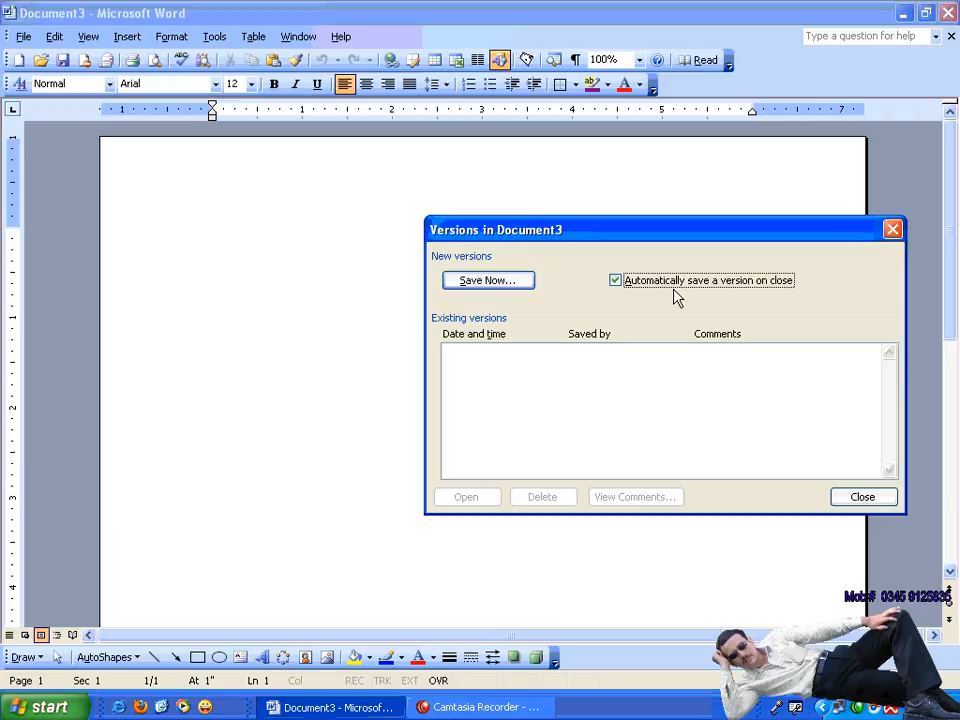
left_click(860, 498)
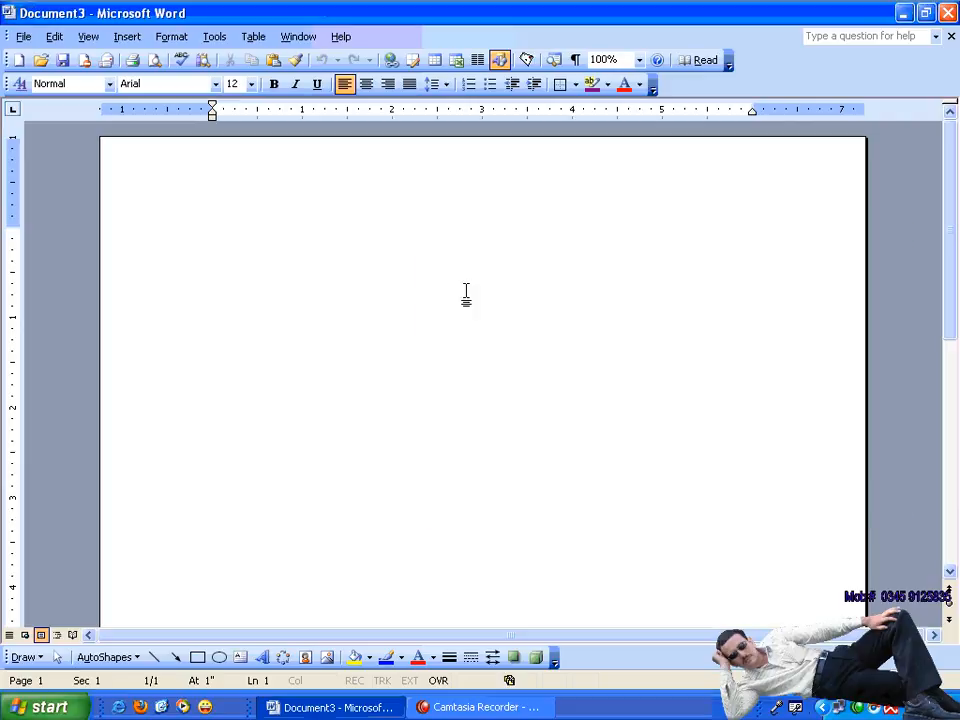
Step: Enter the heading Notes with a new line below it and save the document on the Desktop as notes
type("notes")
key("Return")
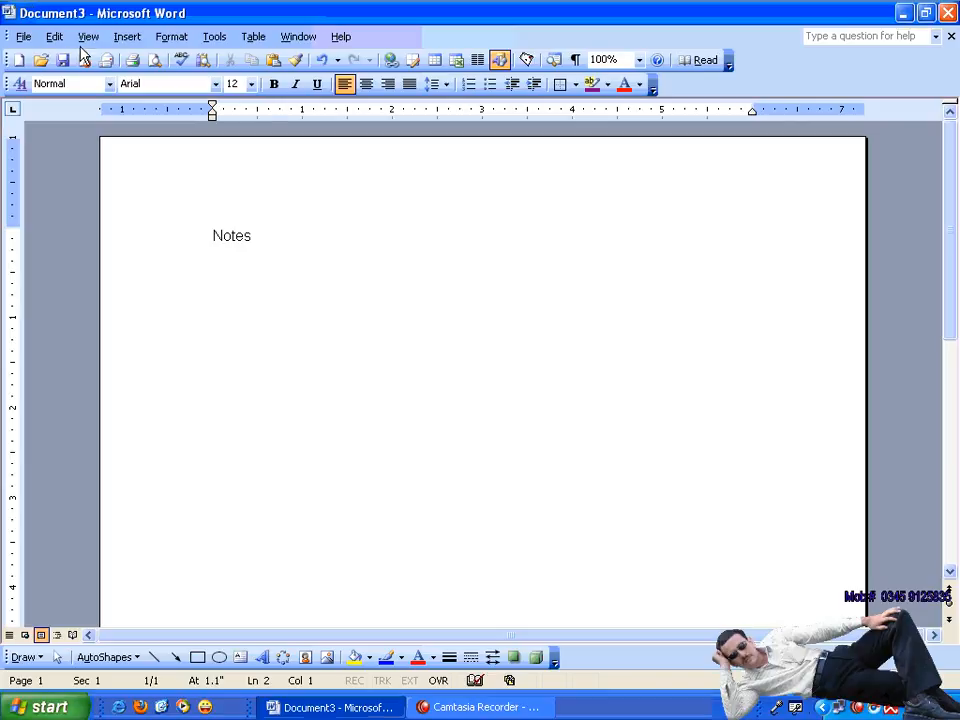
left_click(22, 36)
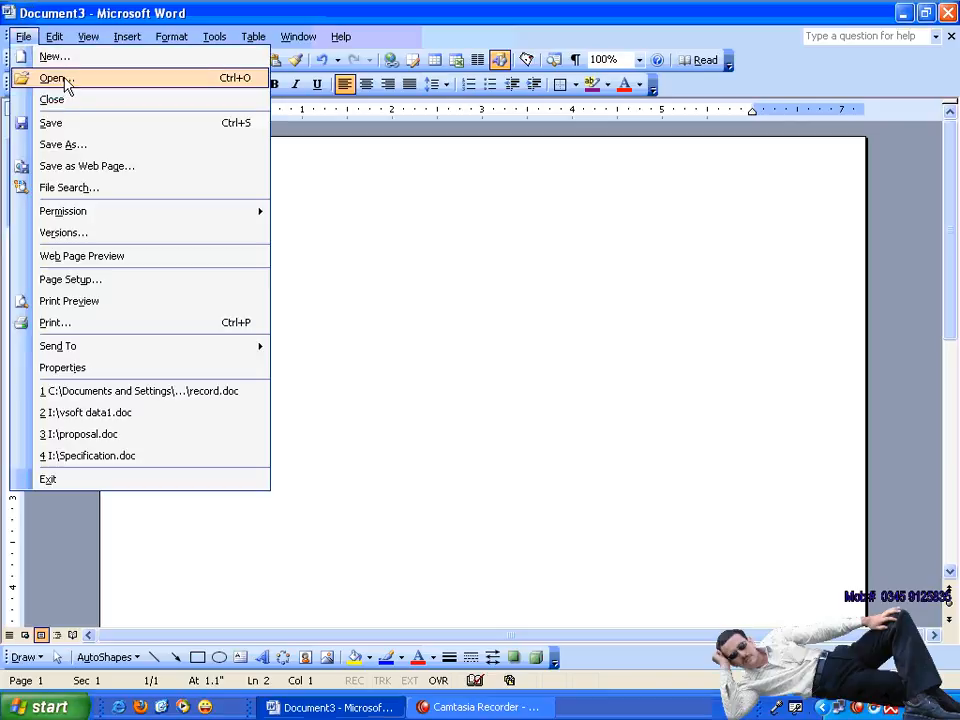
left_click(103, 146)
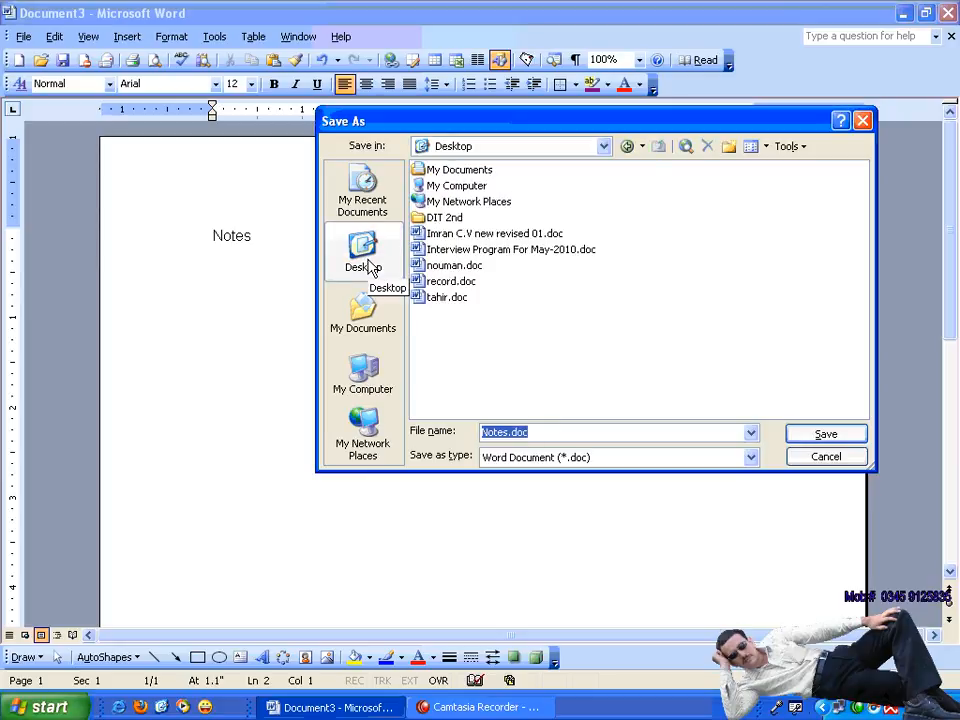
type("nor")
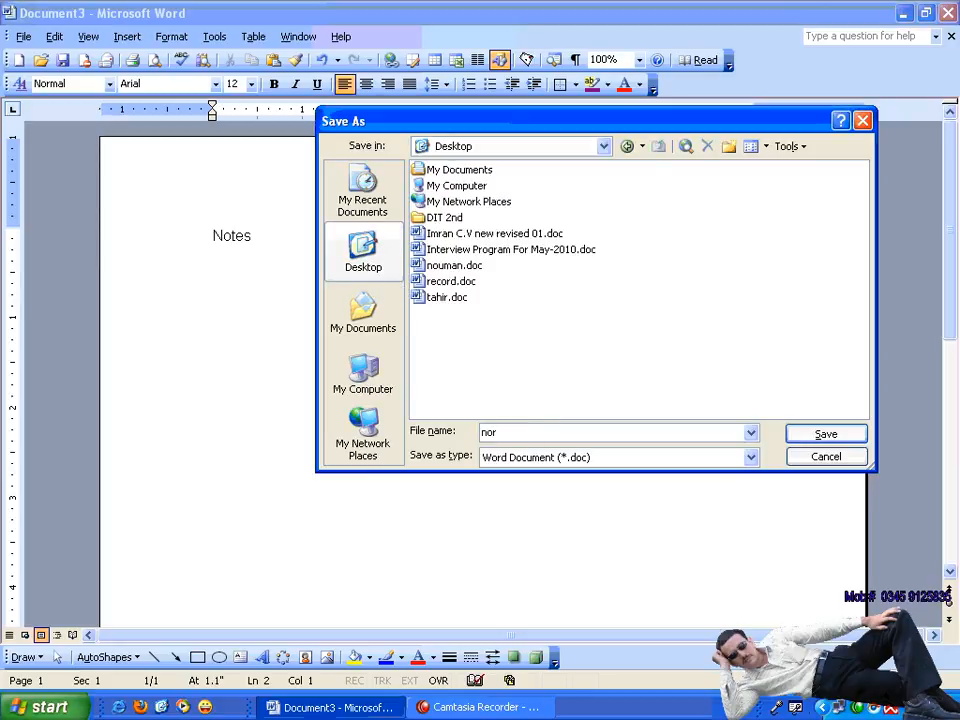
type("tes")
left_click(818, 438)
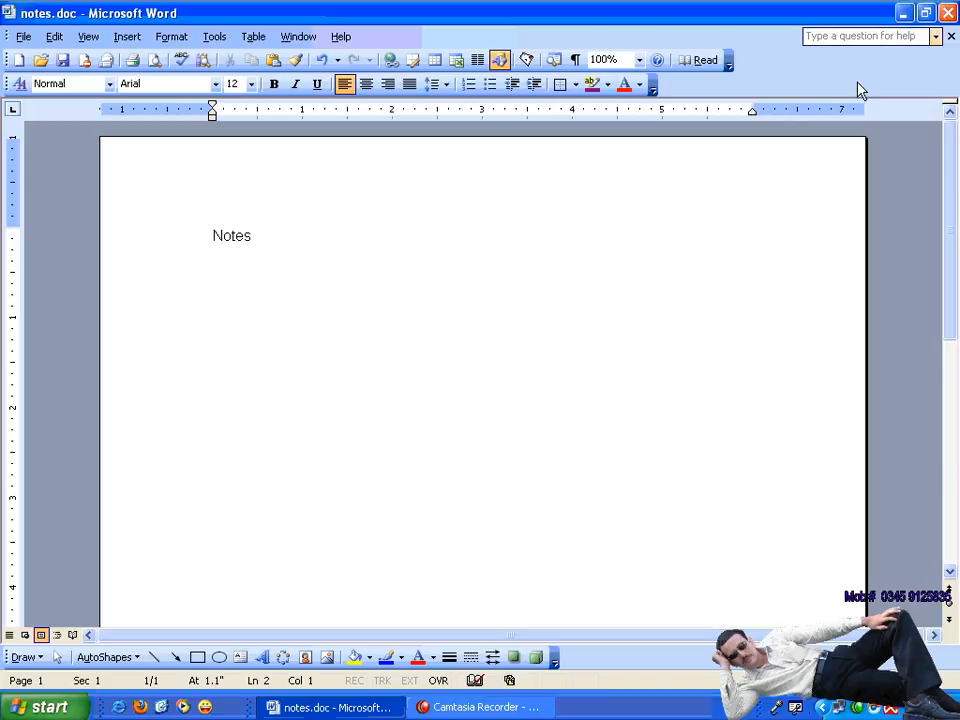
Step: Fill about three lines below the Notes heading with random filler text and close notes.doc
type("xzvbkzb")
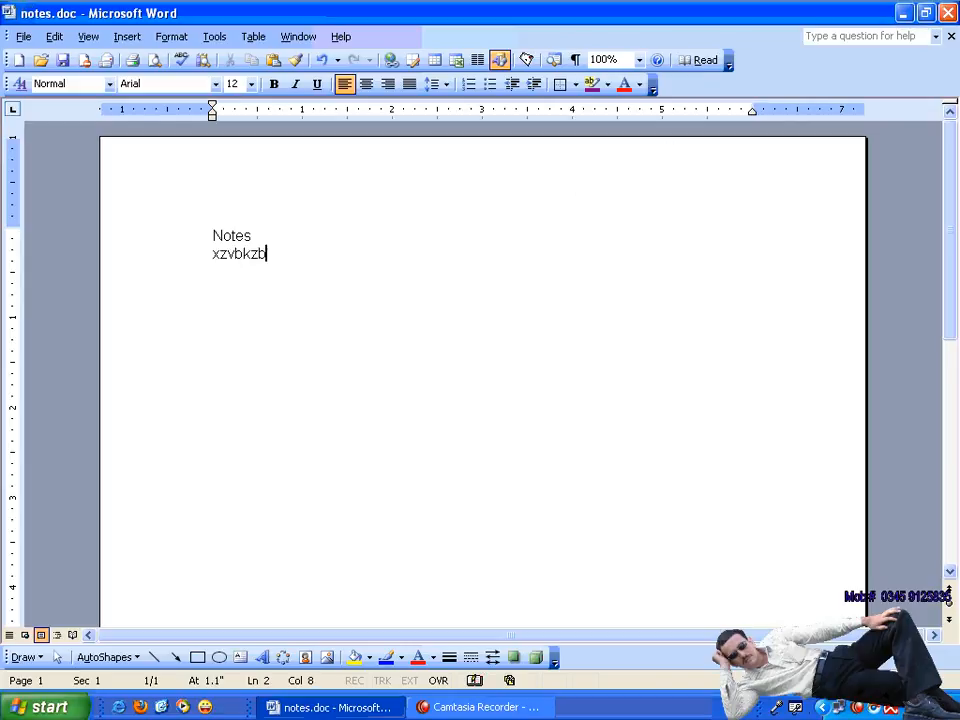
type("vxcmbxm,cbnzxcvbxzcvmbzxmvmzx")
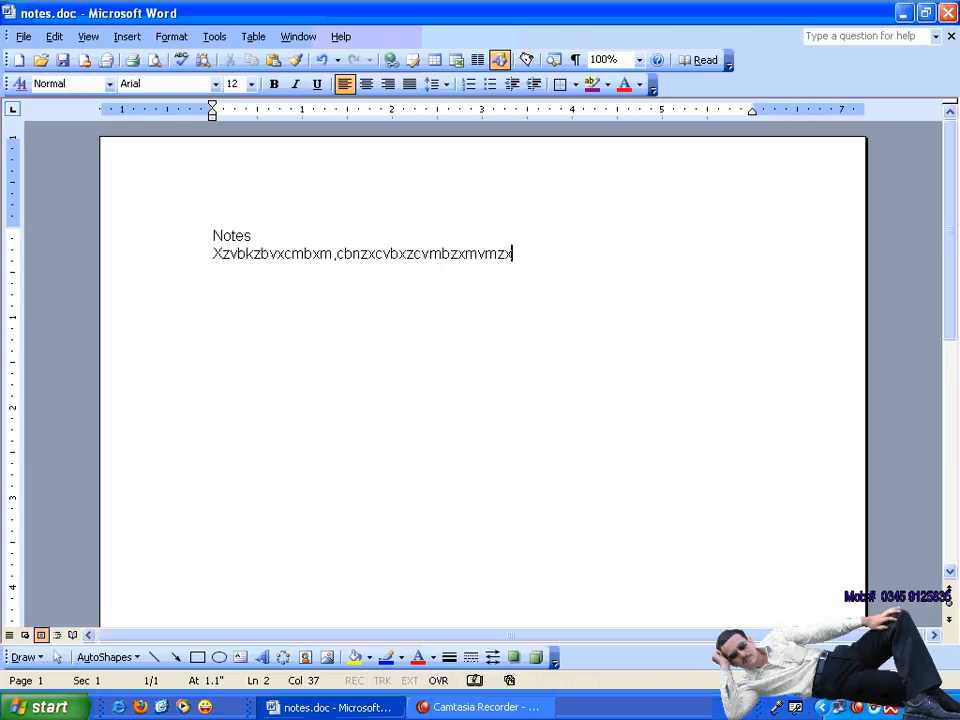
type("bnvmxzbcvmbxzmvbmx,zcbvm,bzm,xvbm,bxcmv")
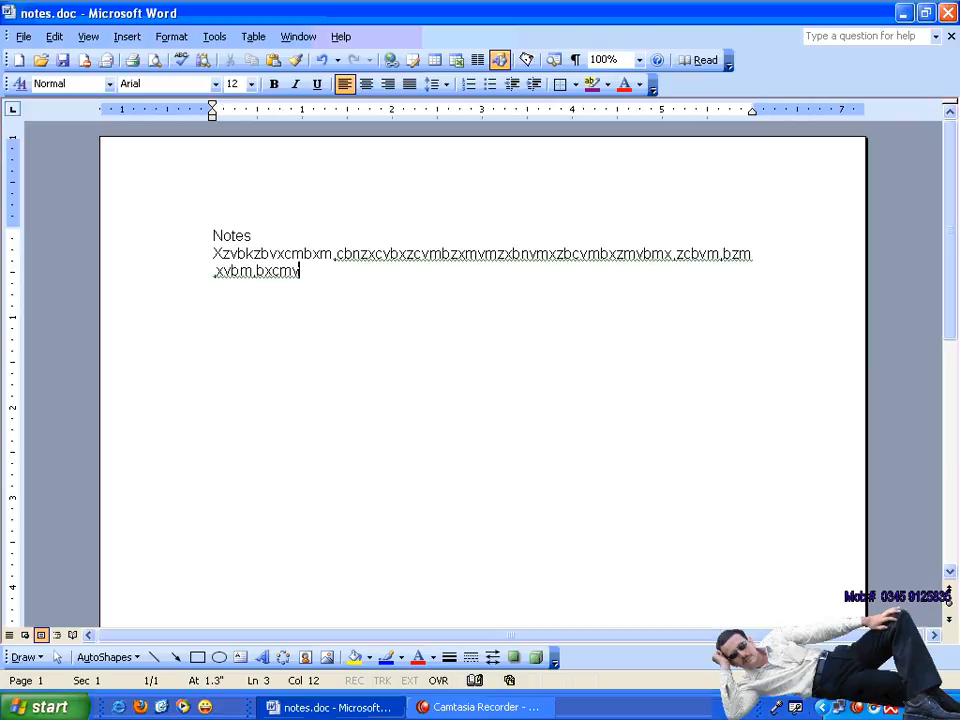
type("bzm,cbvmbxzvzxncvmbxzmvb")
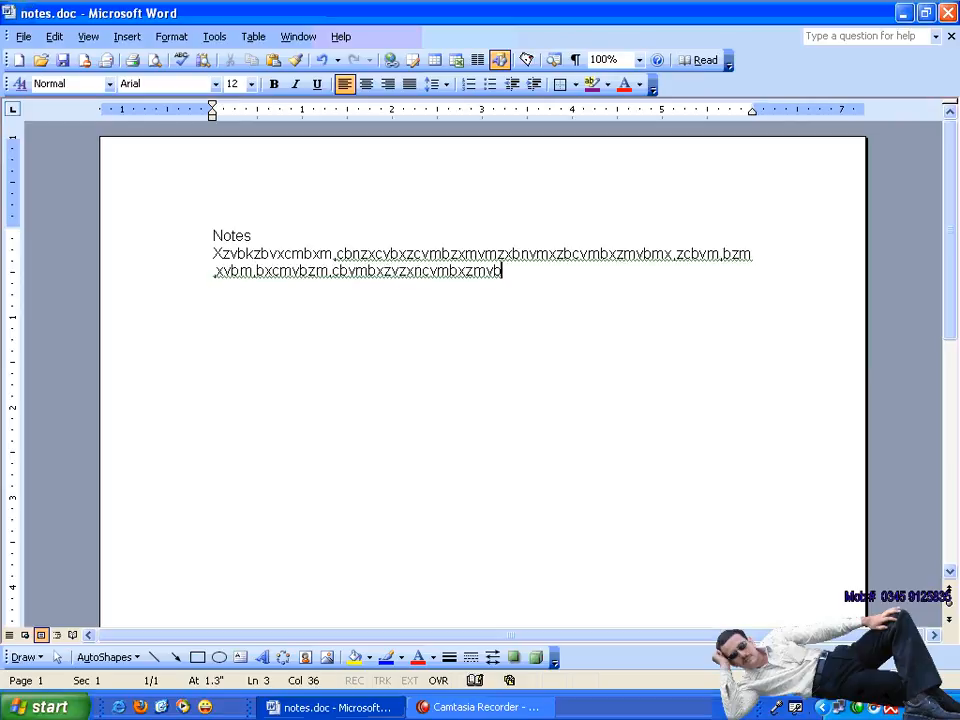
type("zxvxzmvm,xzbdvm,bxzm,cvbm")
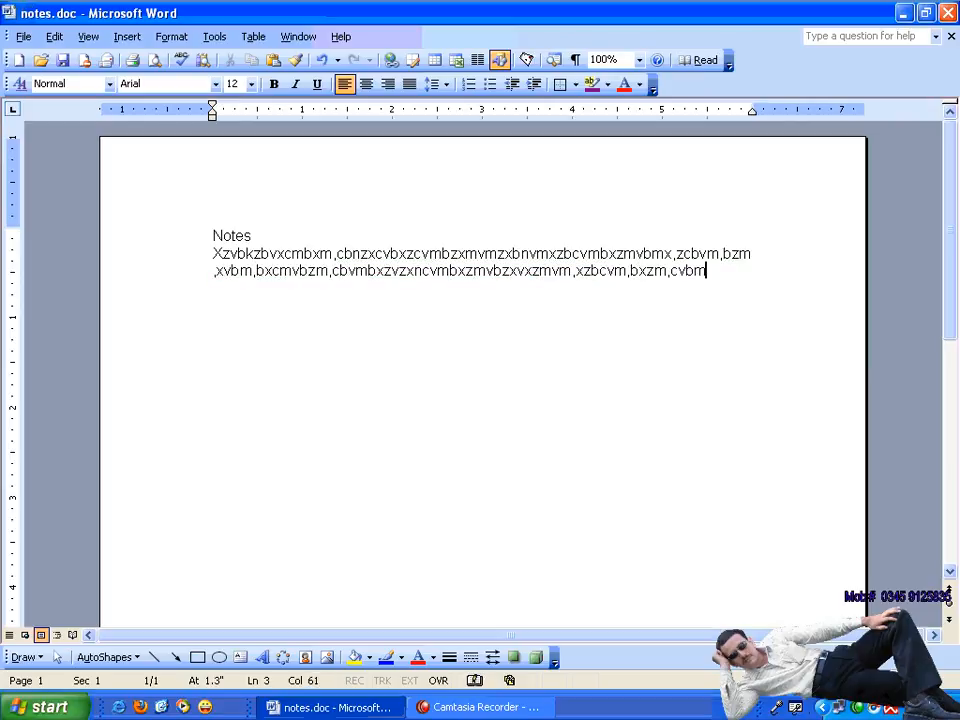
type("bxzccvxzmvbmxzcbm..")
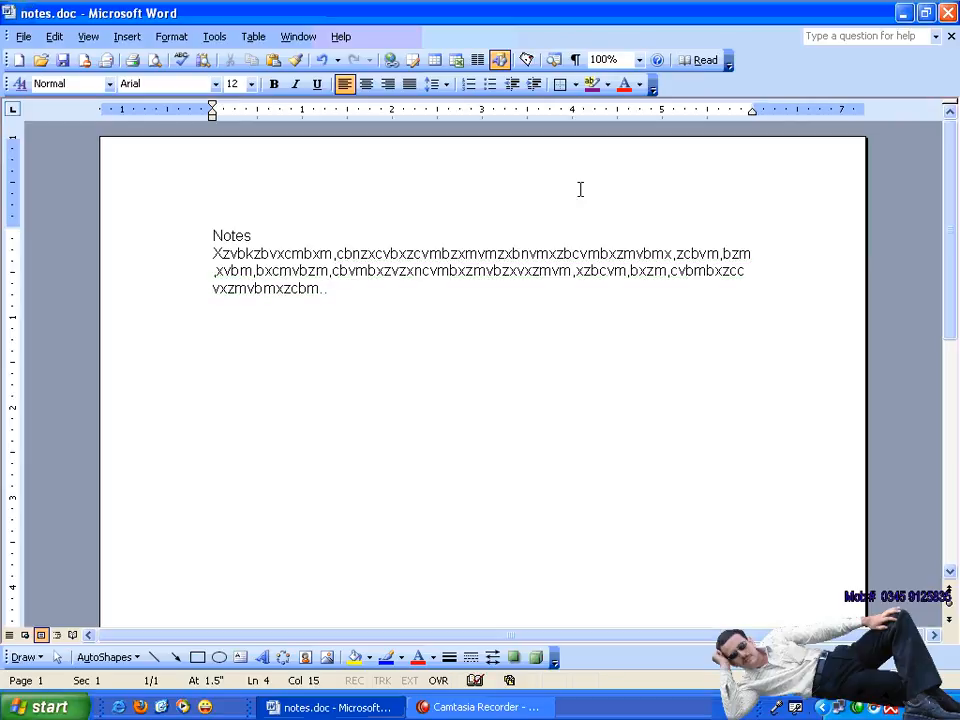
key("ctrl+w")
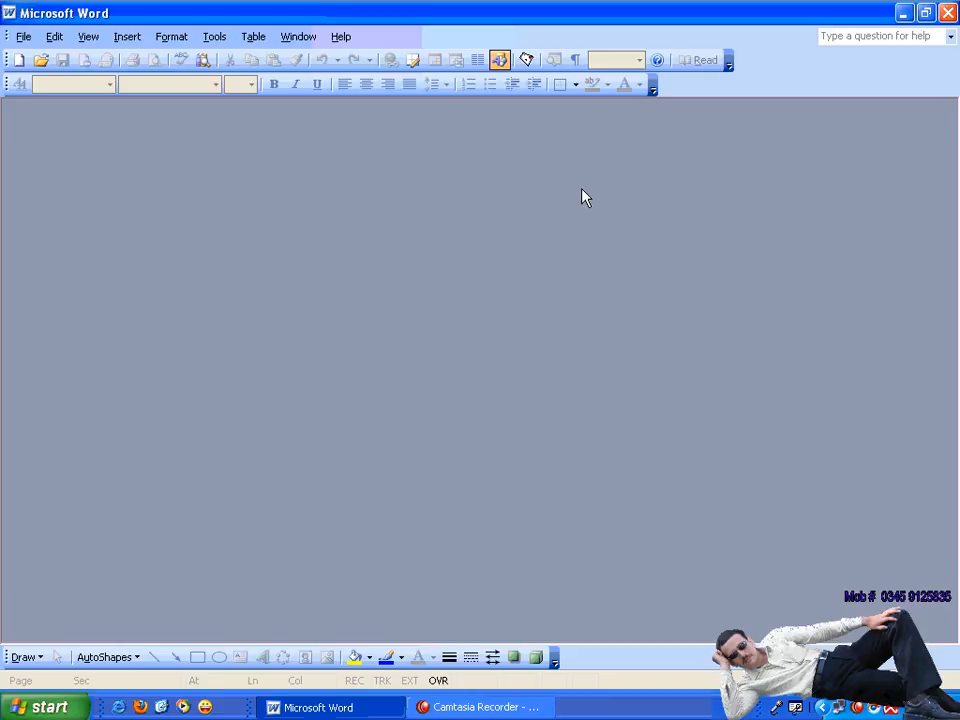
Step: Reopen notes.doc, append about two and a half lines of random filler text to the existing paragraph, and close the document
left_click(22, 37)
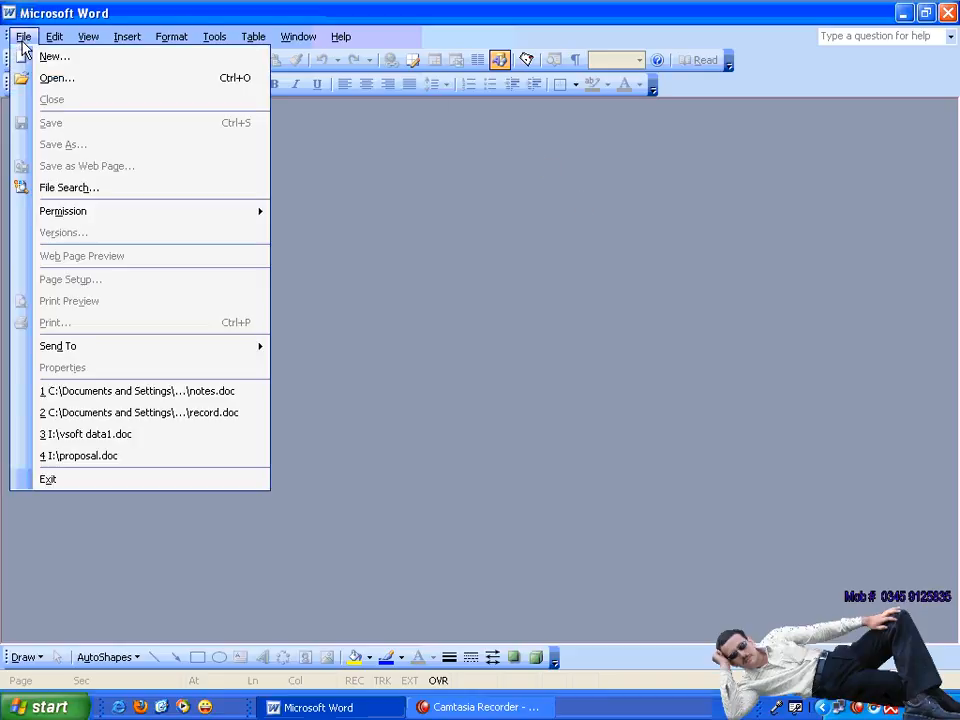
left_click(165, 391)
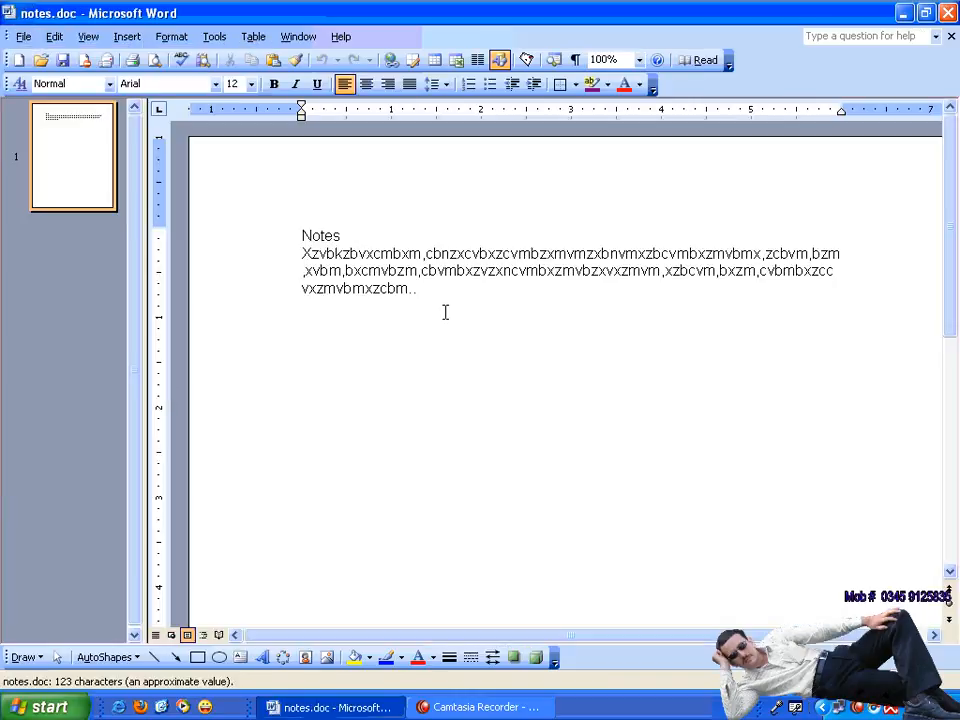
type("sdgfsdf")
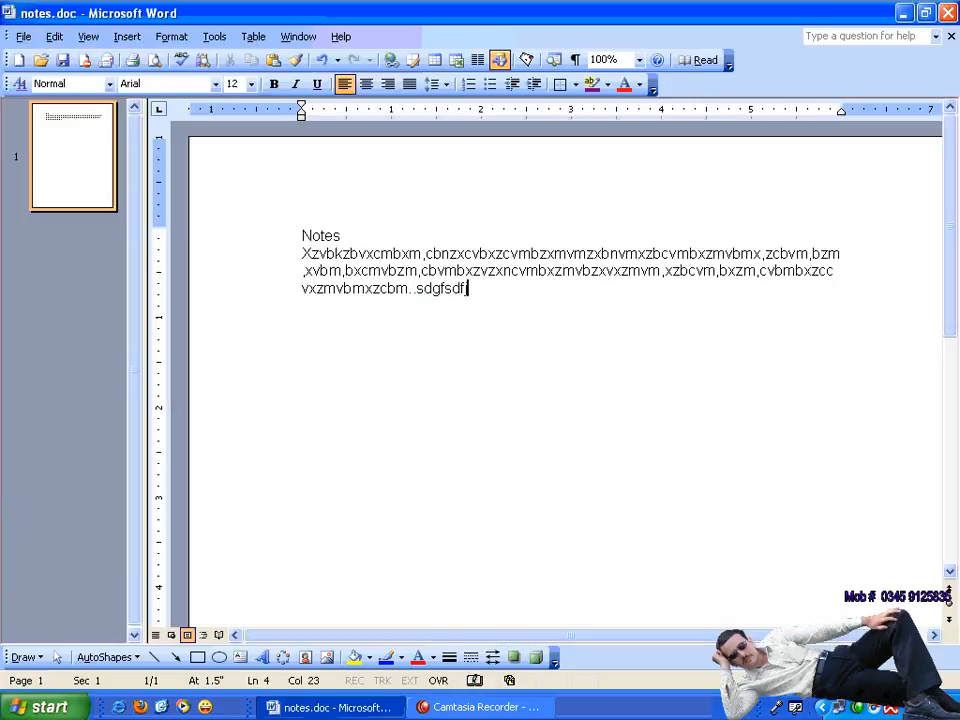
type("jgsjkfhdkjhgkjhjklsdfhgjkshdkjghkjlshdkjgh")
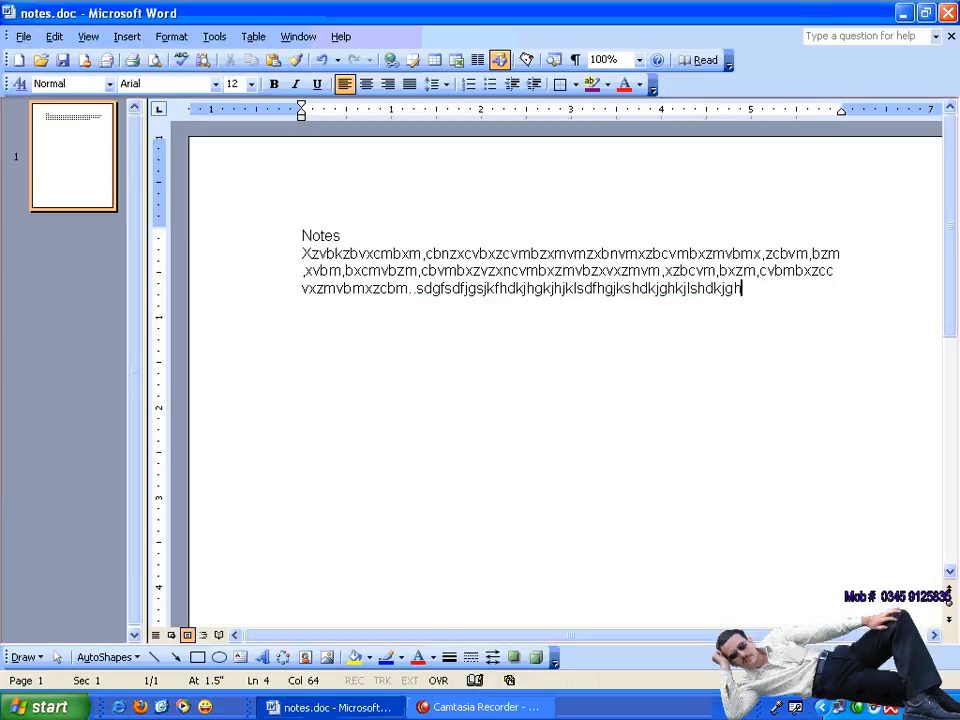
type("kjslhgkjhsdkjfghkjsdhgkjsdhfkgskdjfhgkjdsh")
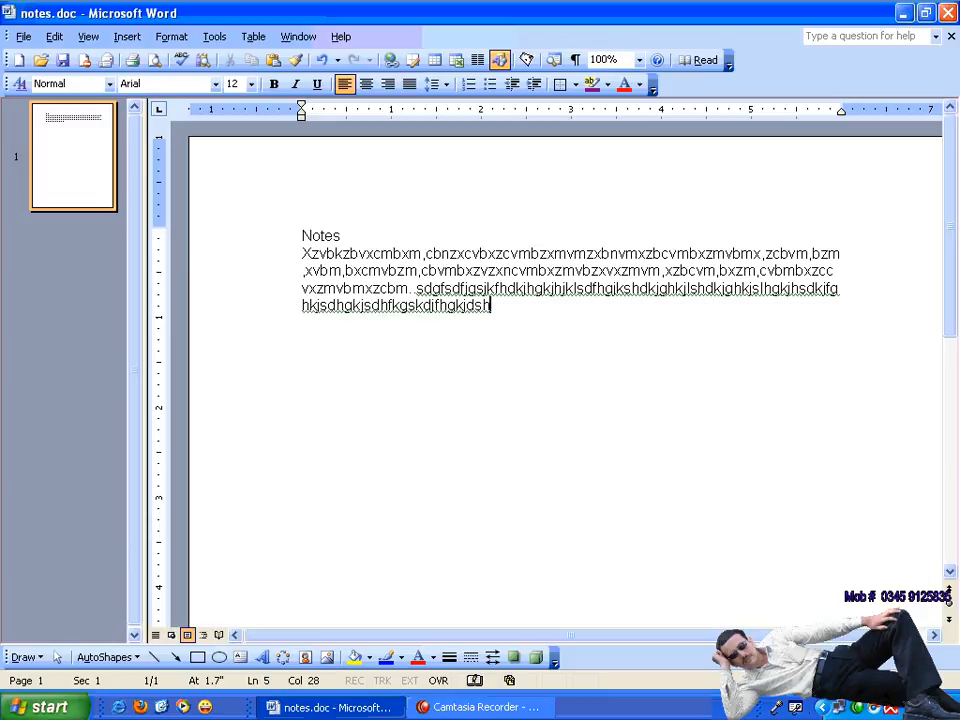
type("gkjhdskfjghksdjfhgjsdhfkghkdjshfgjkhskdjfg")
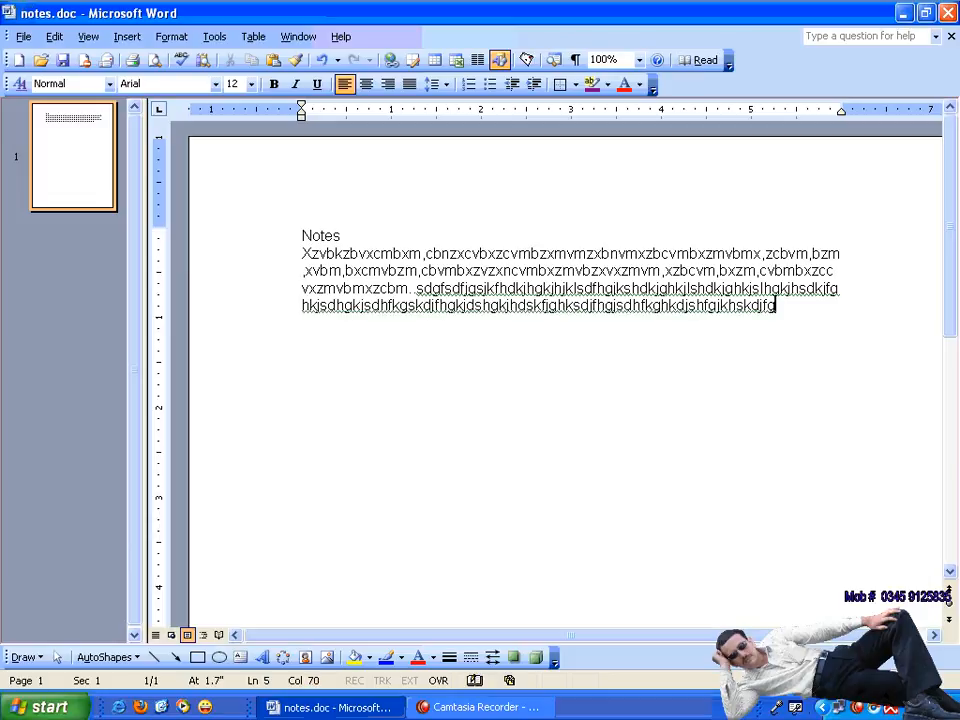
type("kdsjhfgjkhsdkjghkdjsfhgkjsdhfkghsdkjghkjsdhf")
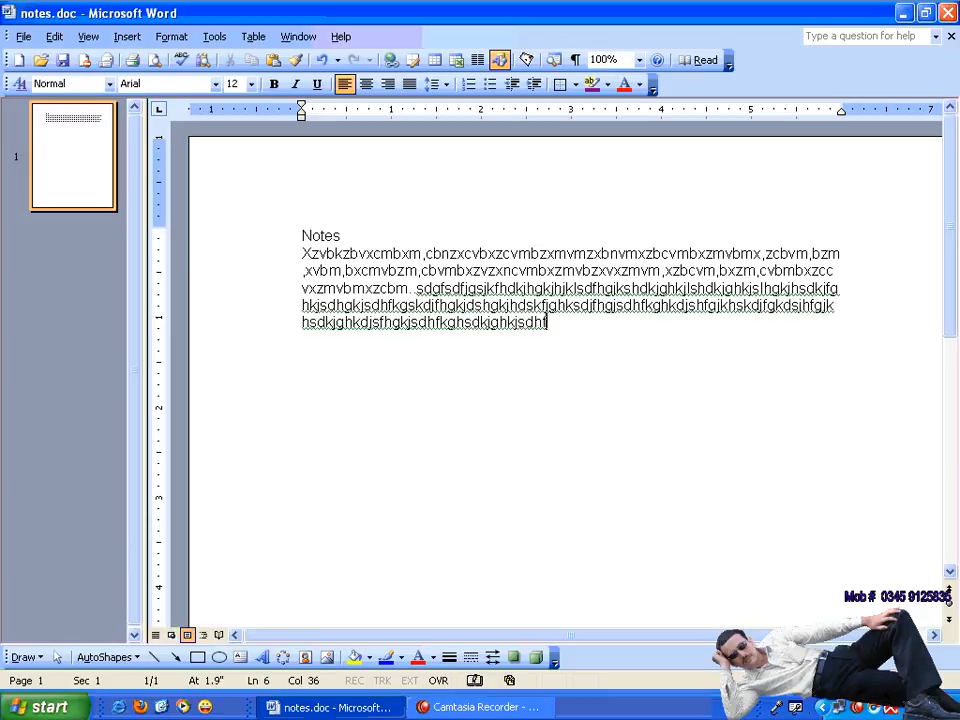
type("kgjhsdkjghkjsdhgksjd")
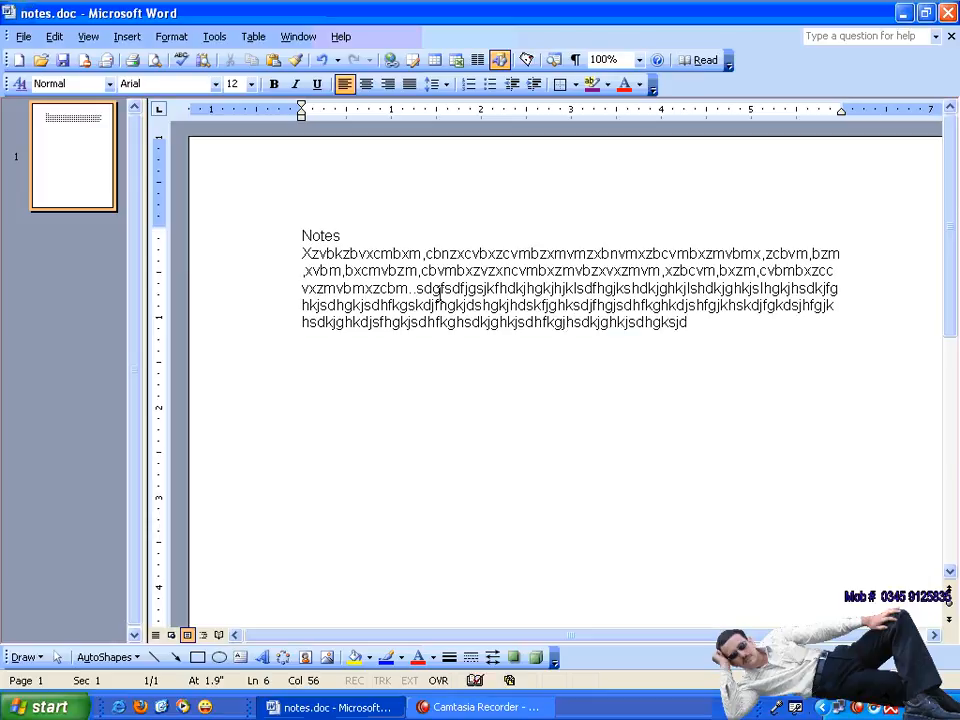
key("ctrl+w")
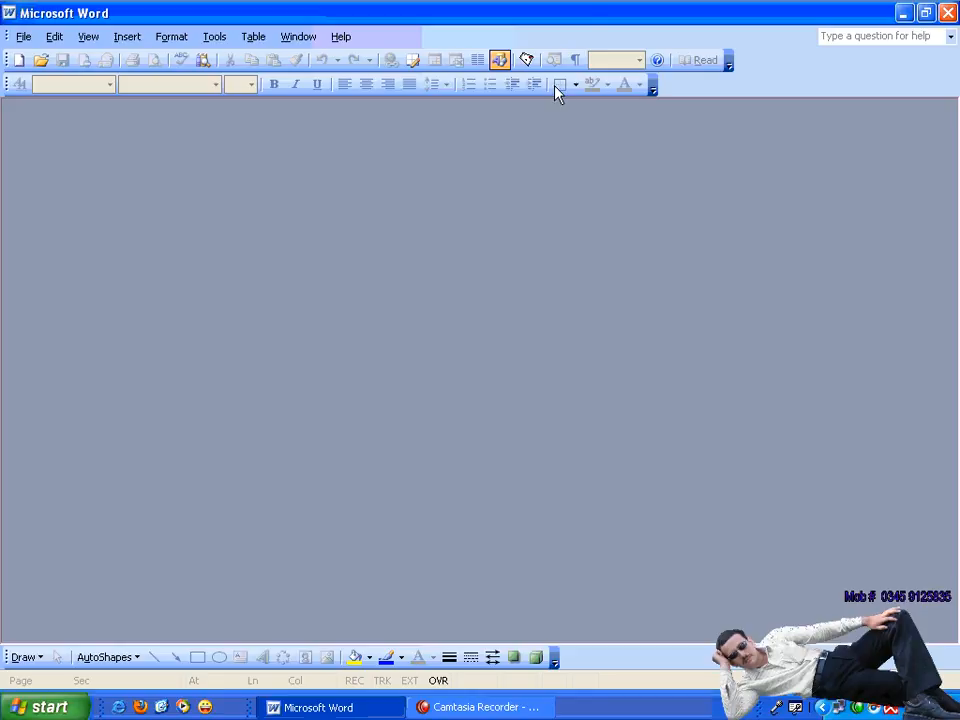
Step: Reopen notes.doc, add the filler text ahsdfkhaskjhdfkhaskfhksja on a new line at the end, and close the document
left_click(22, 37)
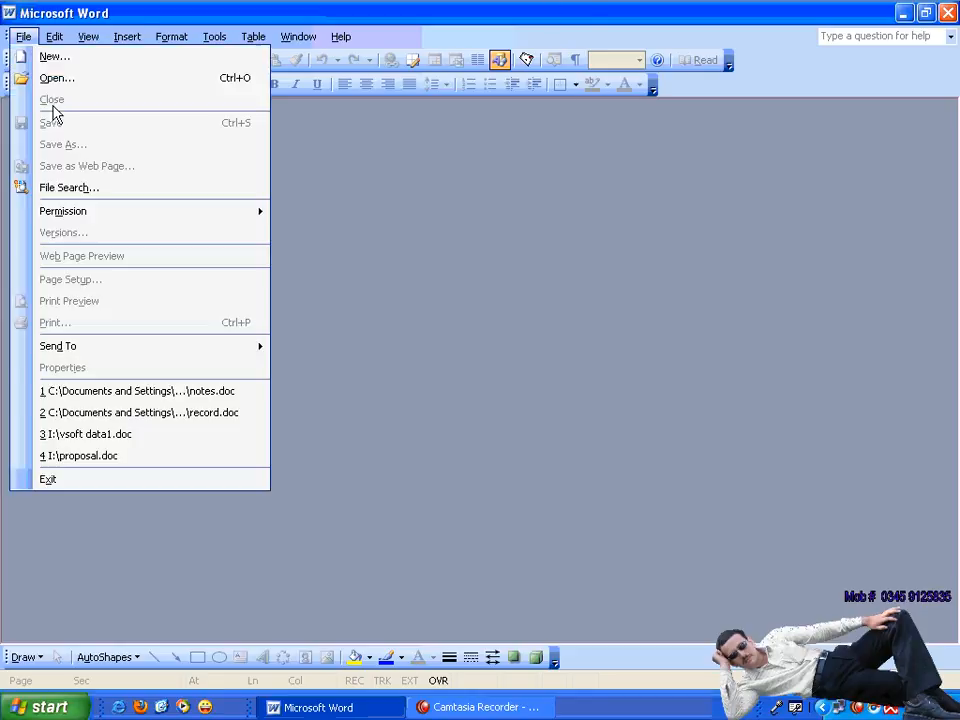
left_click(137, 390)
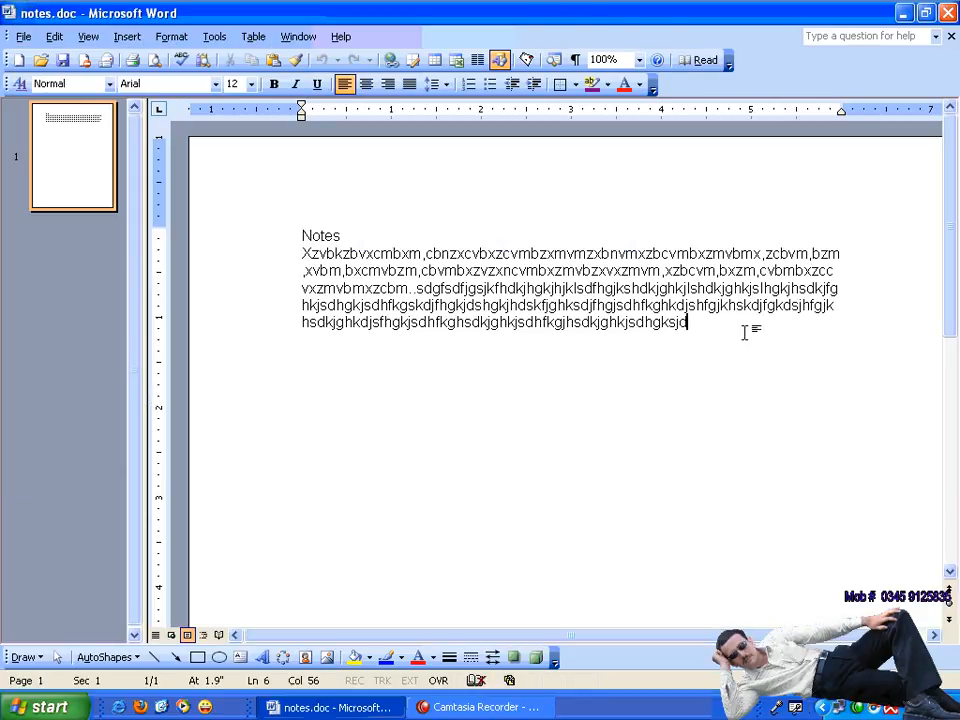
key("Return")
type("ahs")
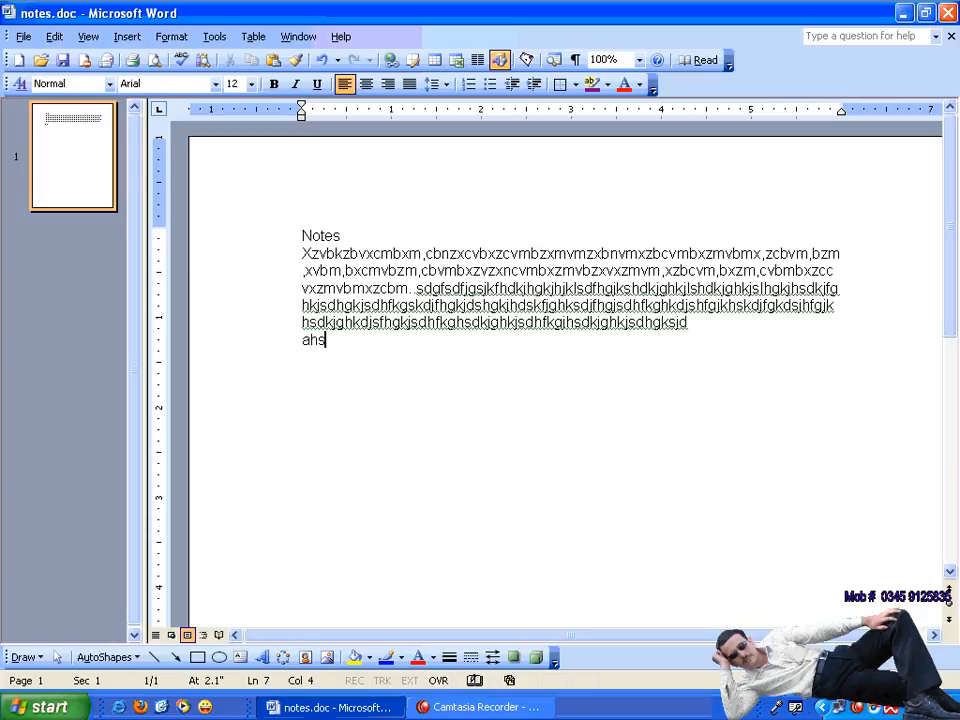
type("dfkhaskjhdfkhaskfhksja")
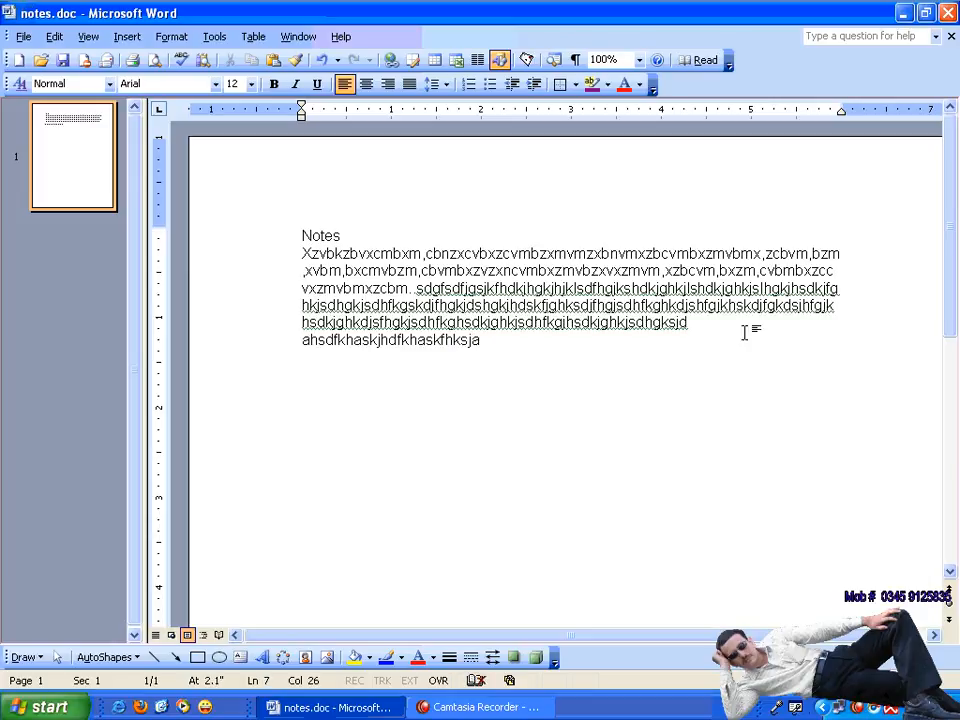
key("ctrl+w")
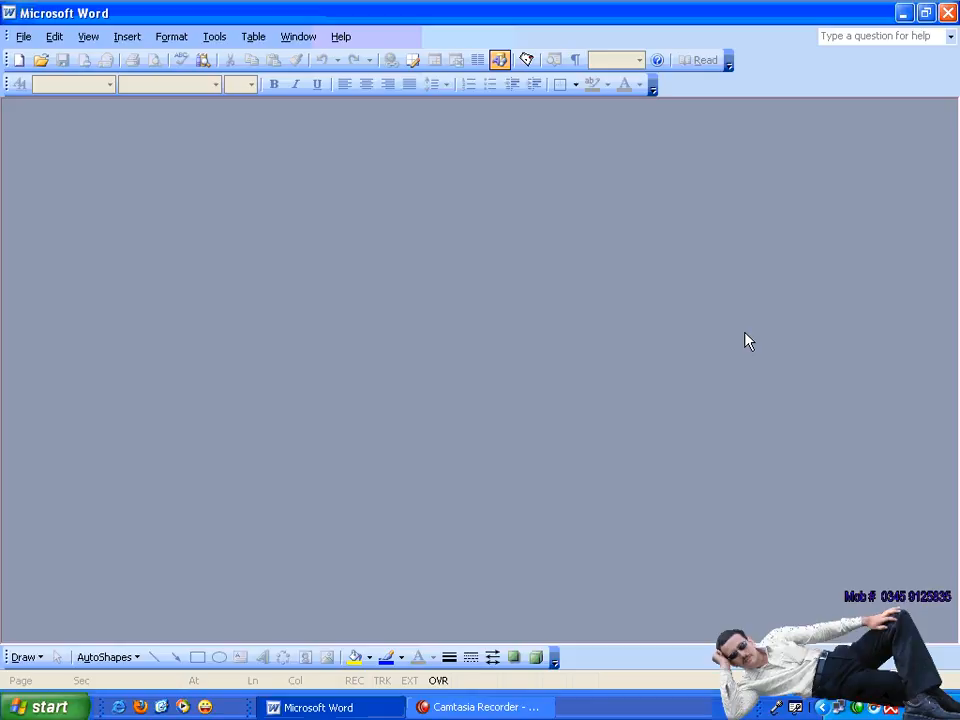
Step: Reopen notes.doc and view its earliest automatic version, saved at 5:27 PM, then close that version and maximize the document
left_click(24, 37)
left_click(130, 390)
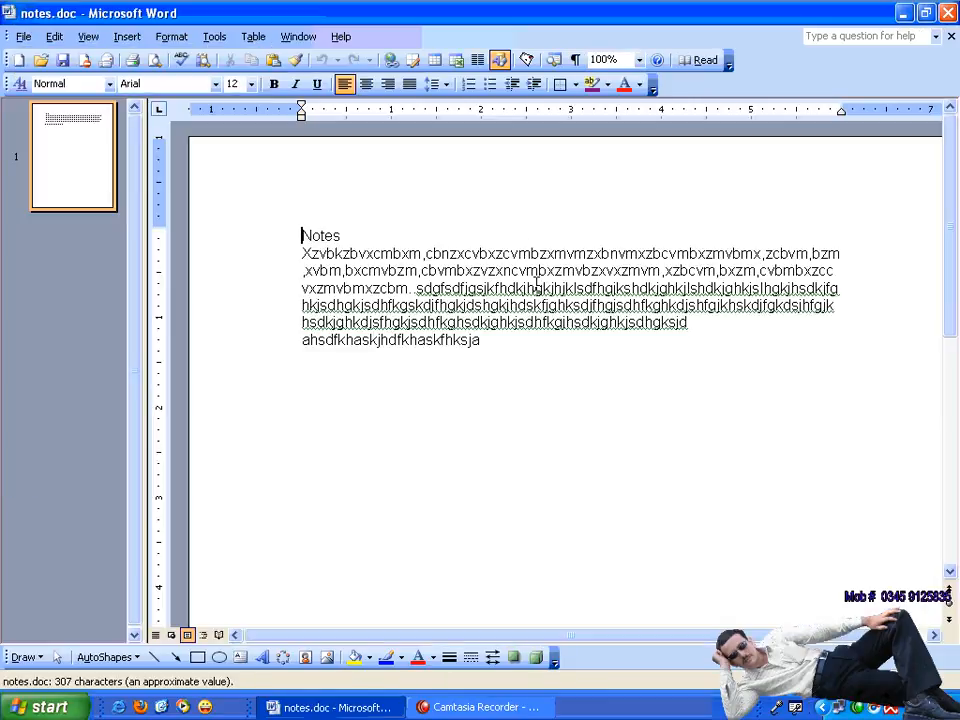
left_click_drag(482, 340, 256, 259)
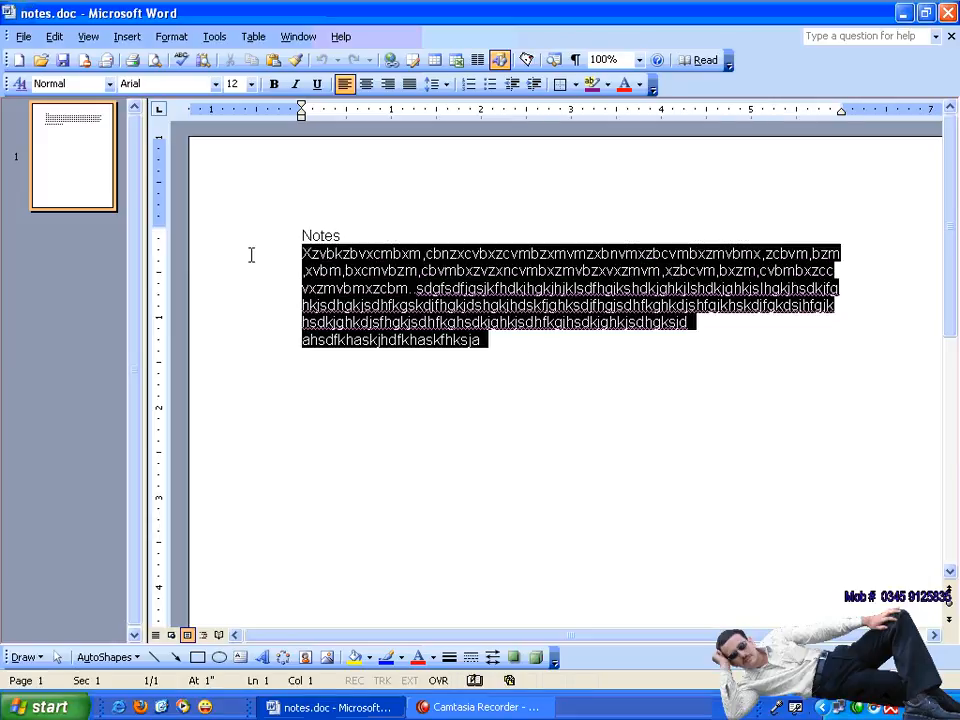
left_click(471, 378)
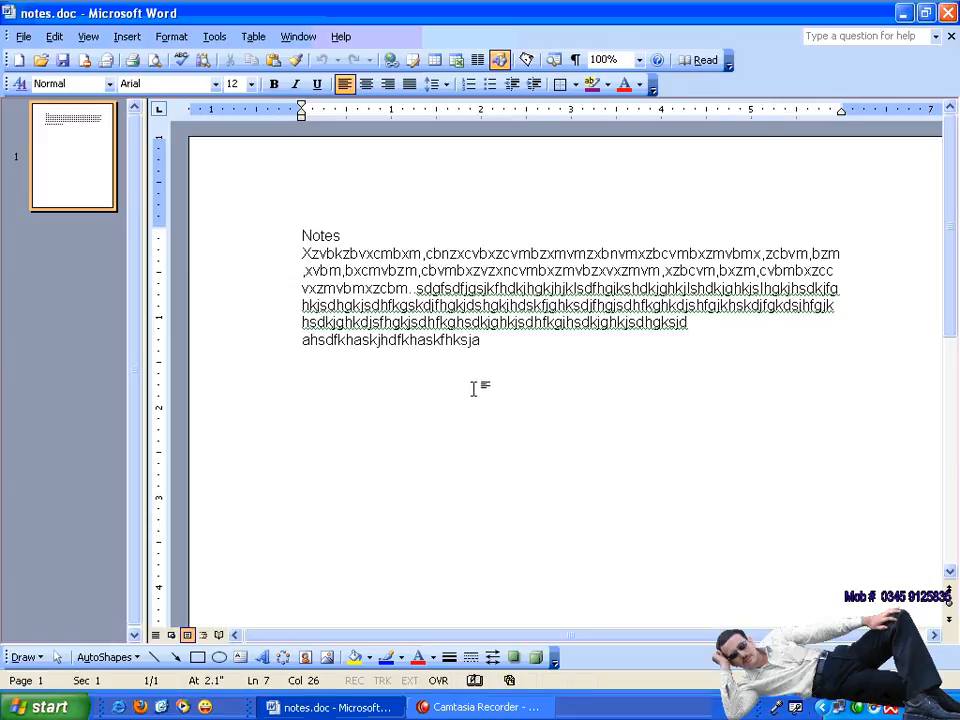
key("Left")
left_click(22, 38)
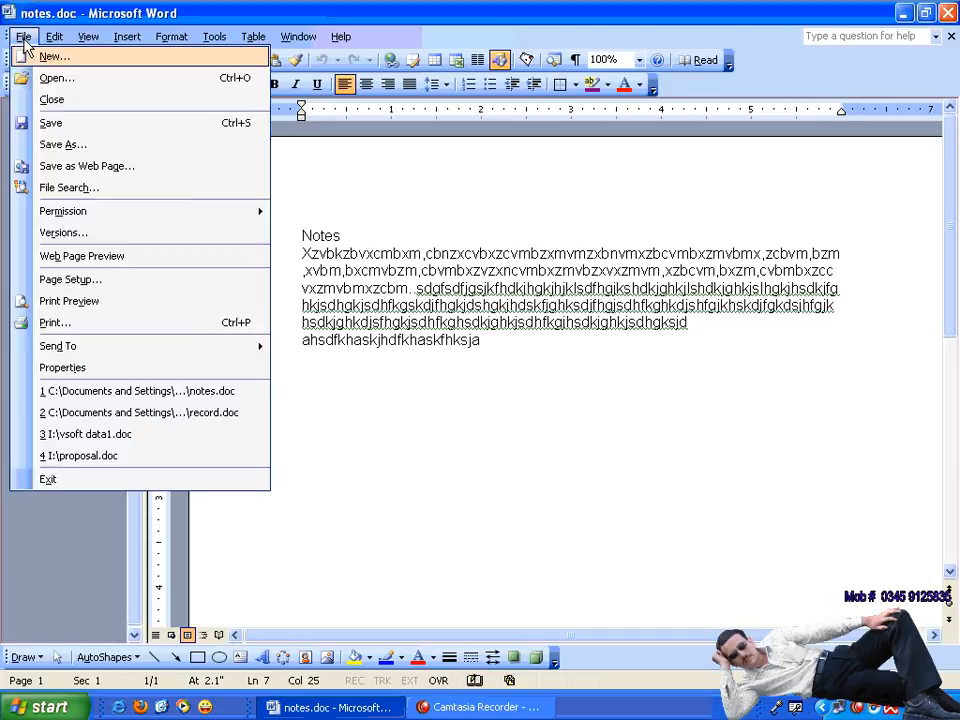
left_click(121, 236)
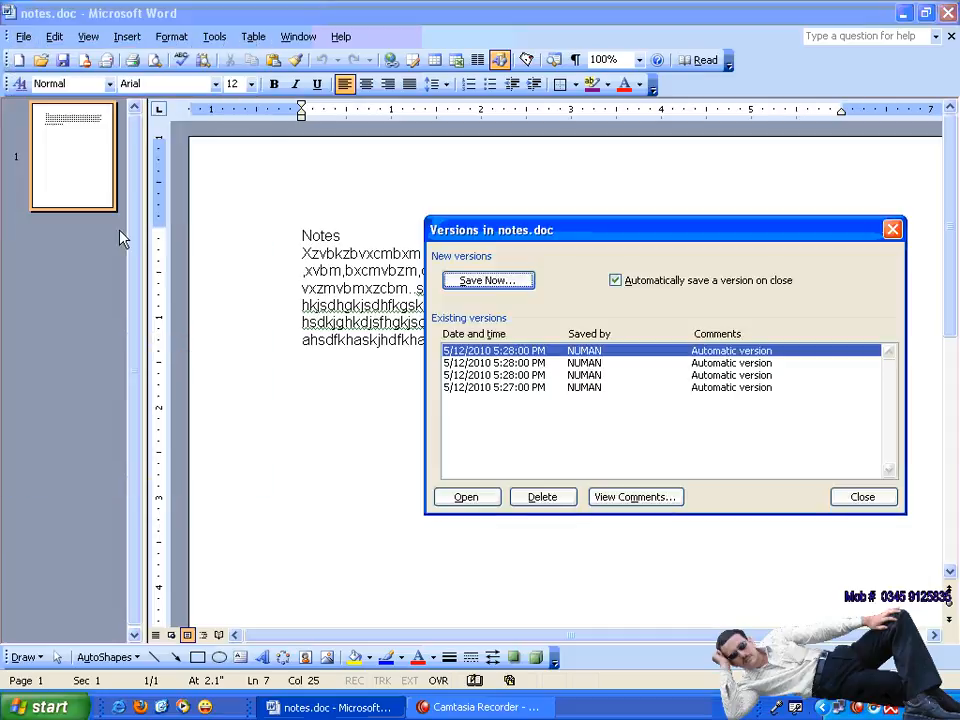
left_click(585, 389)
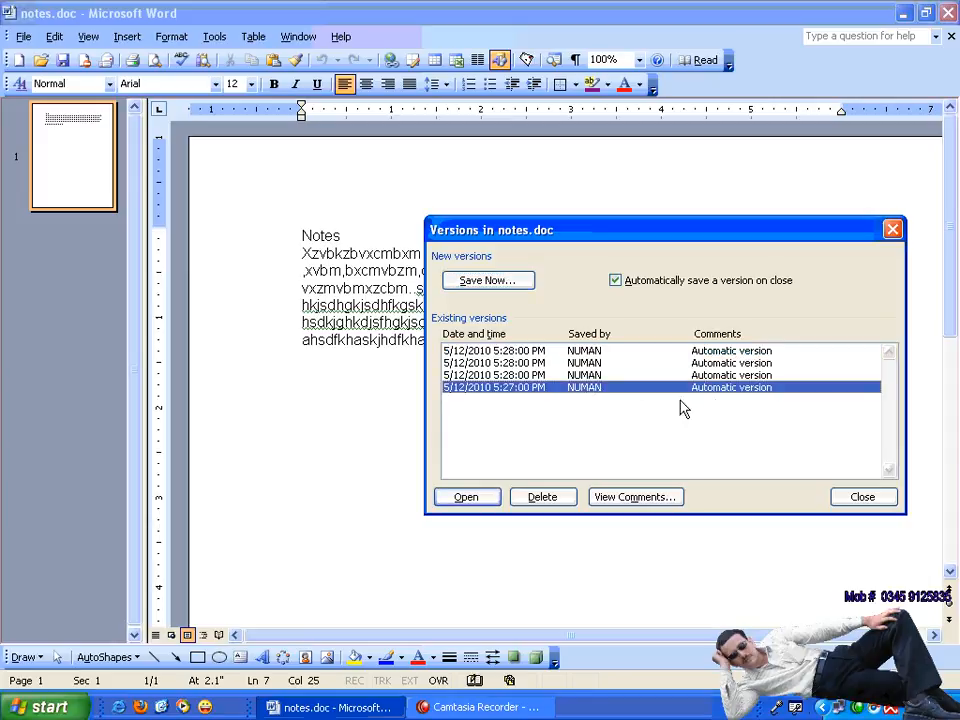
left_click(463, 498)
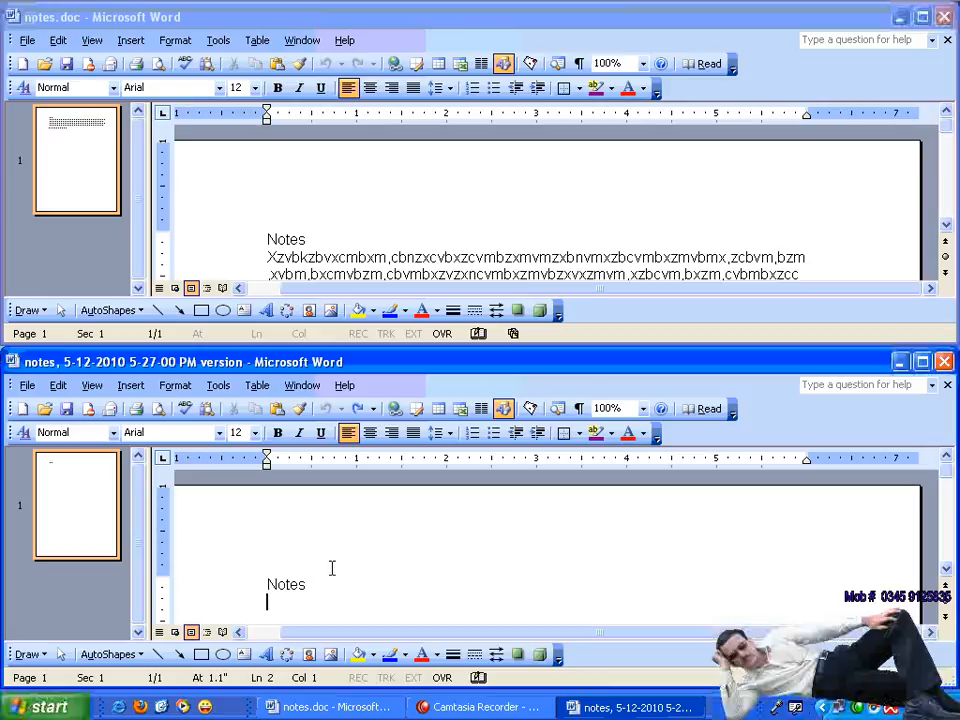
left_click(943, 361)
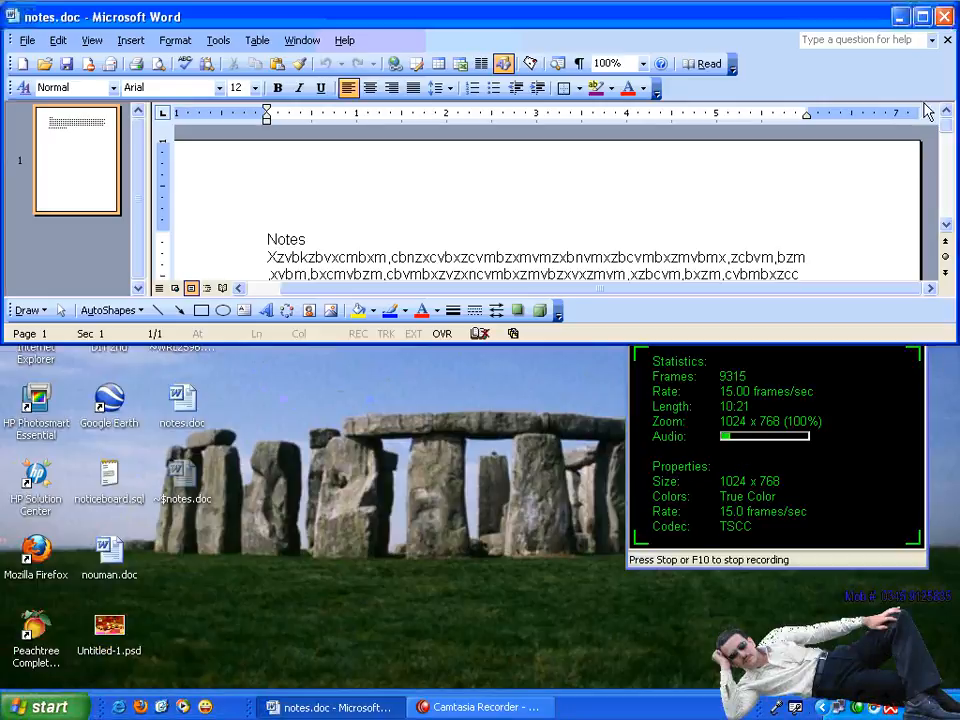
left_click(924, 17)
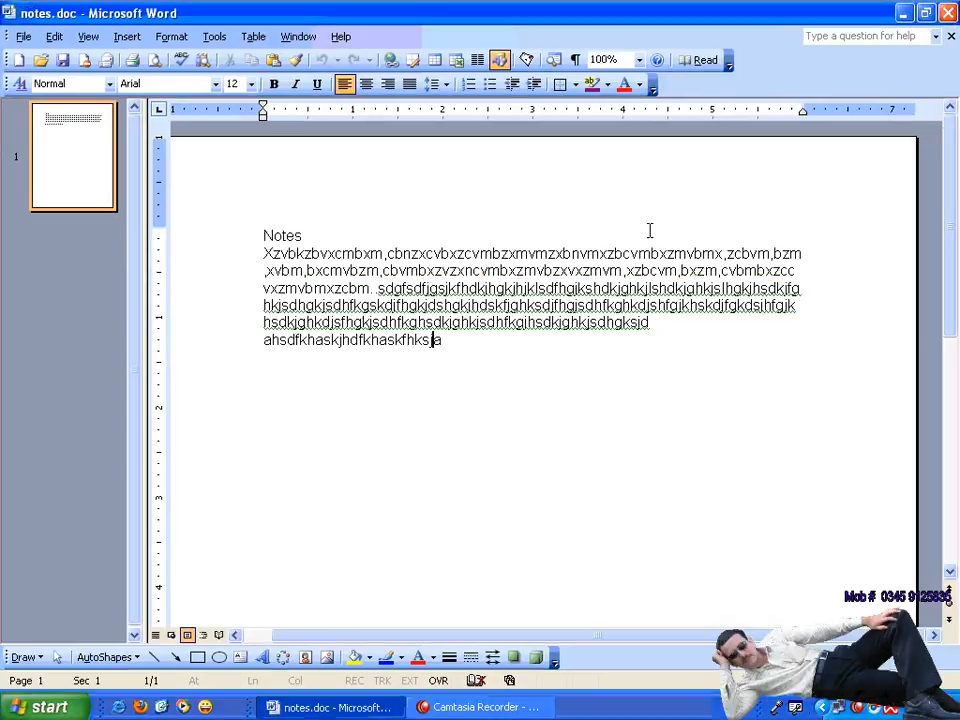
Step: View the oldest of the 5:28 PM automatic versions of notes.doc, close it, and maximize the document
left_click(22, 38)
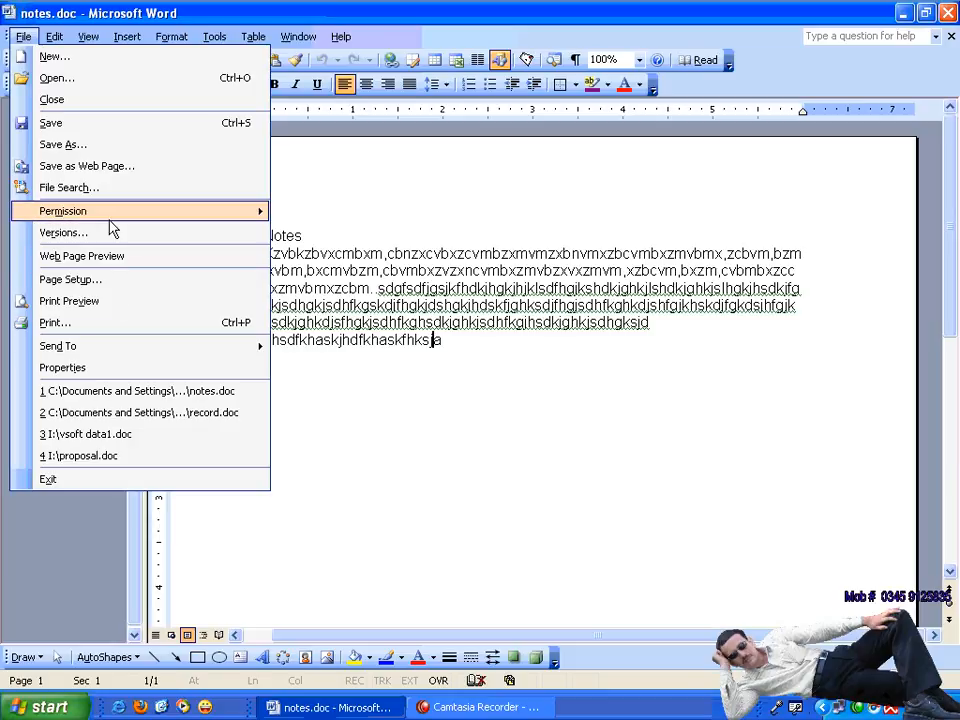
left_click(115, 235)
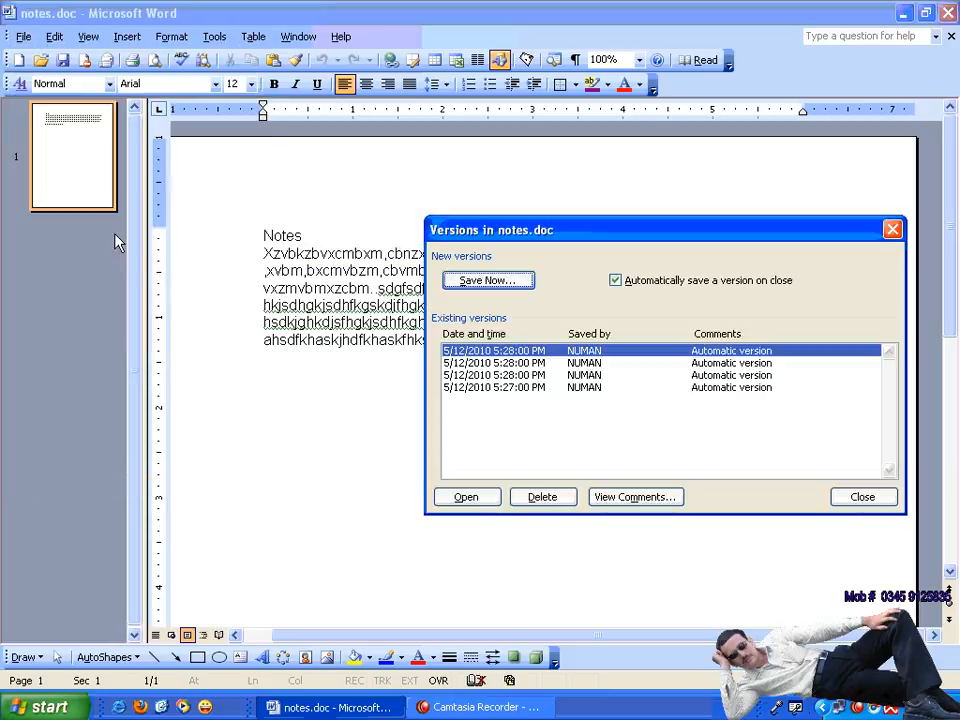
left_click(585, 378)
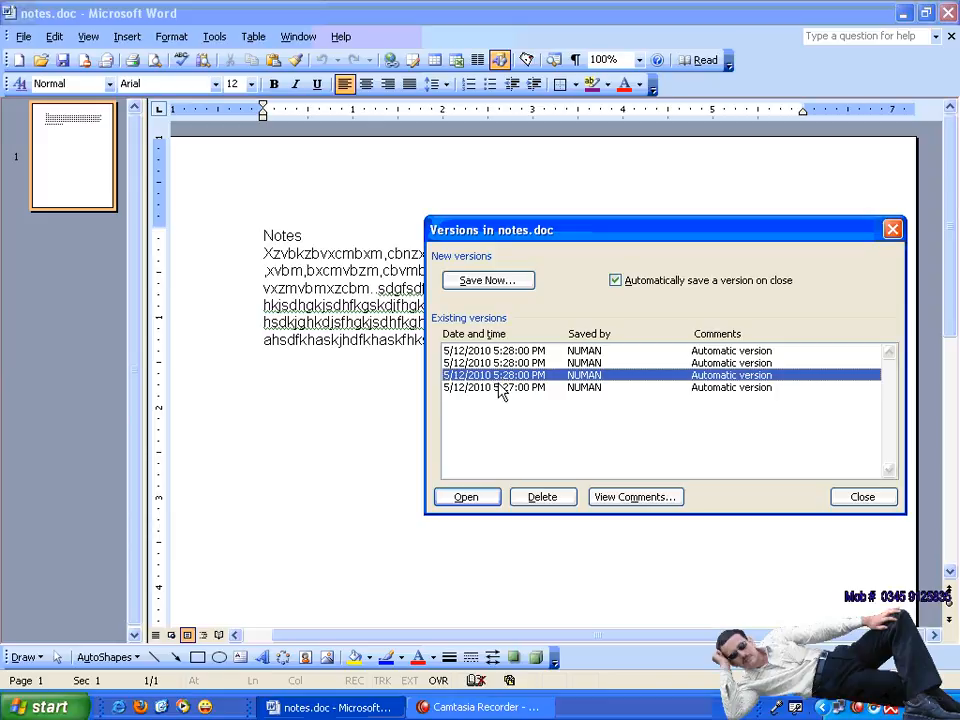
left_click(476, 502)
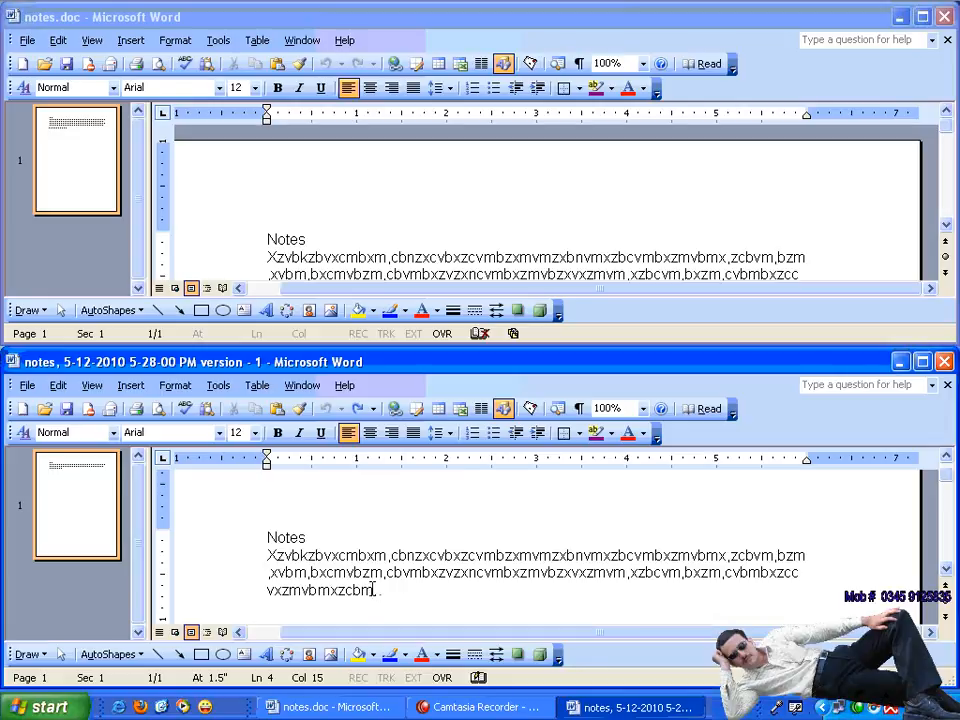
left_click(944, 362)
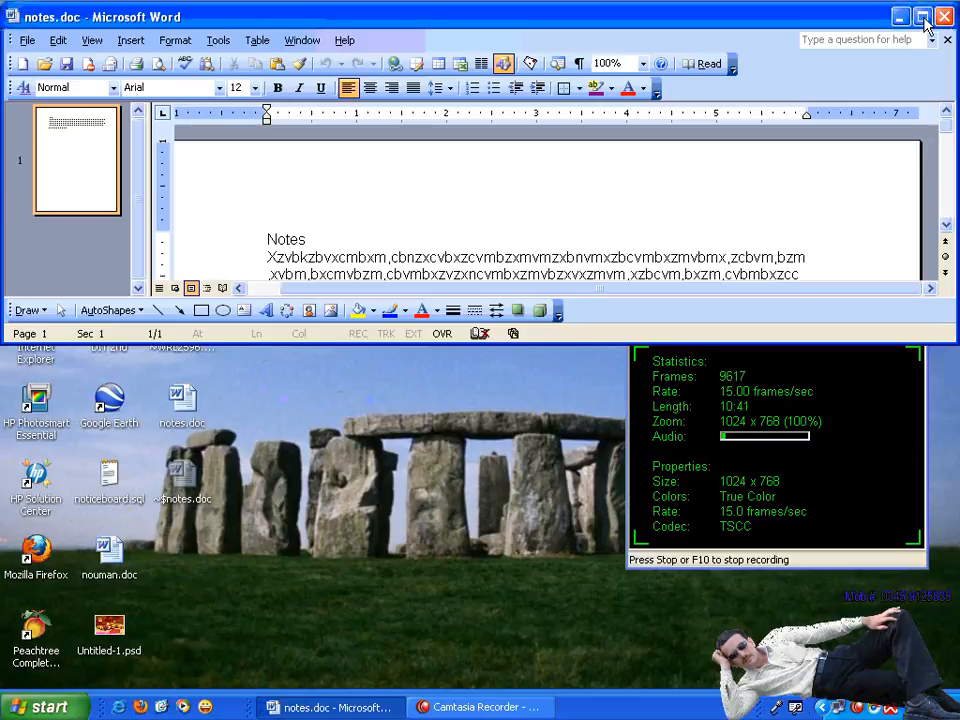
left_click(921, 16)
Step: View the middle one of the three 5:28 PM automatic versions of notes.doc and close it
left_click(22, 37)
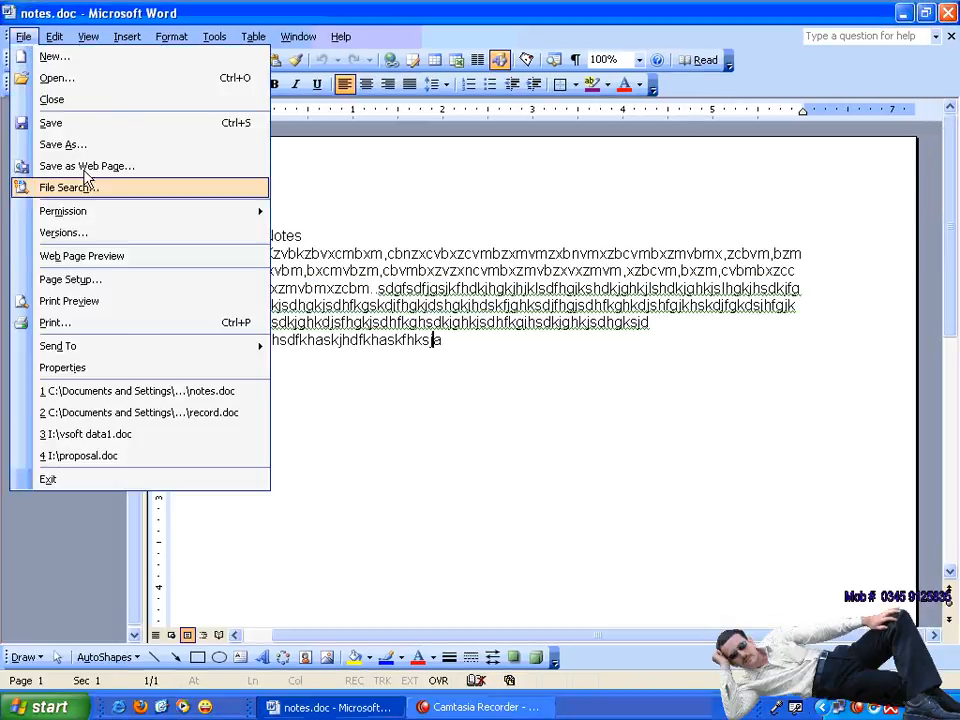
left_click(107, 229)
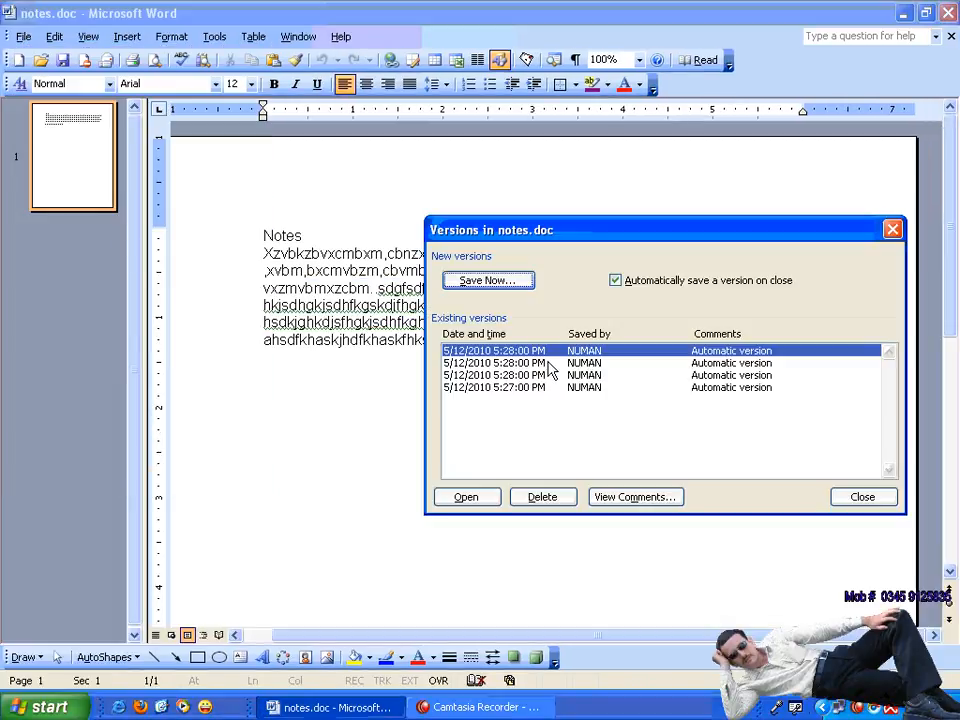
left_click(495, 366)
left_click(476, 503)
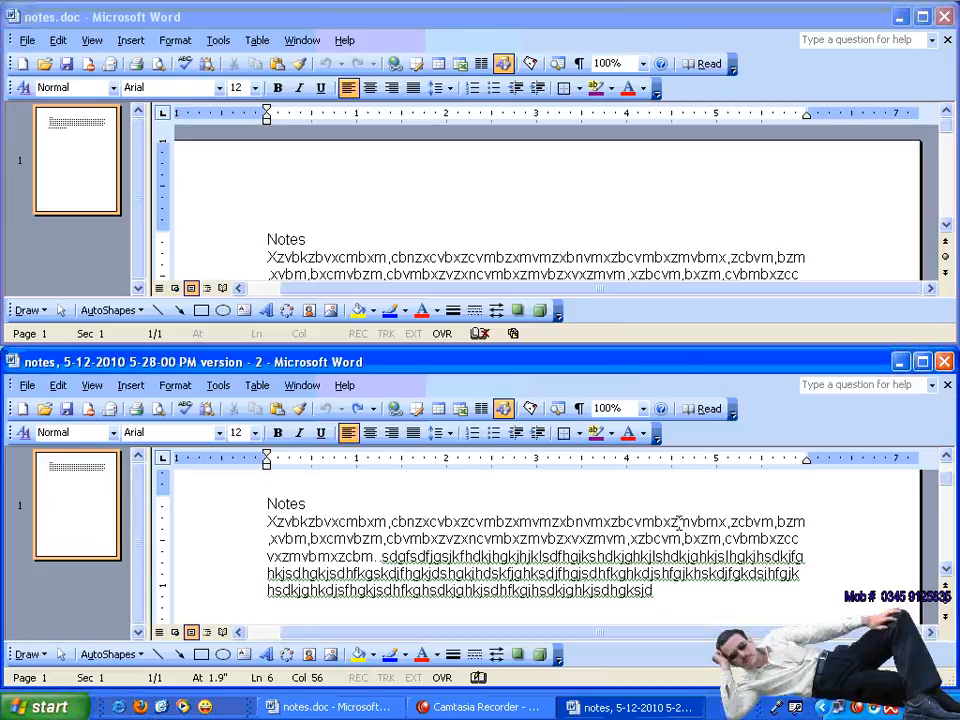
left_click(945, 364)
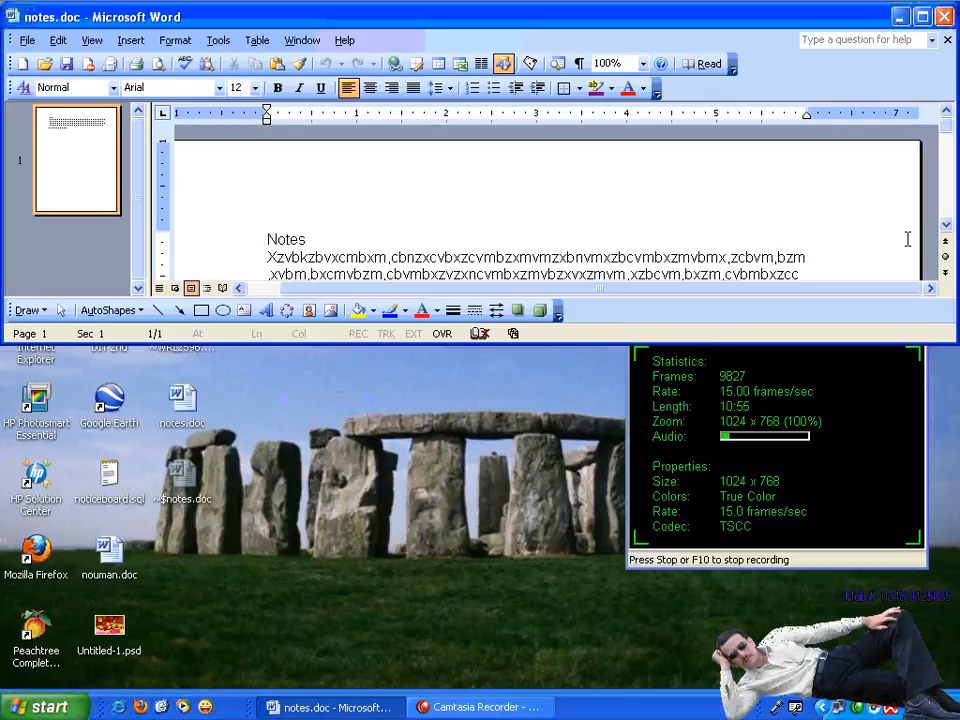
left_click(900, 15)
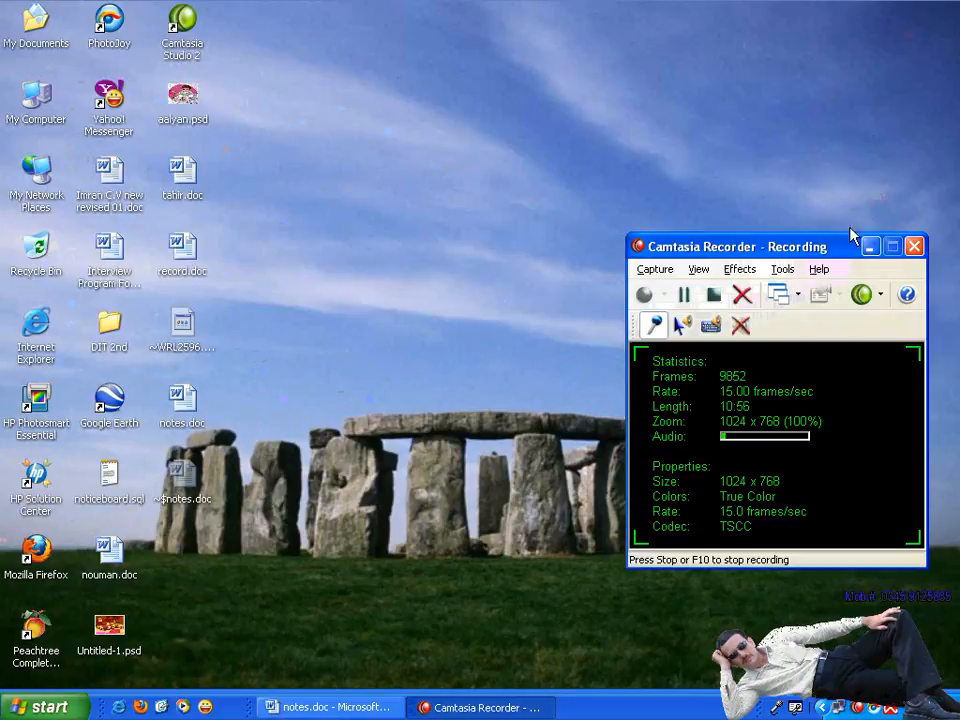
left_click_drag(816, 248, 722, 143)
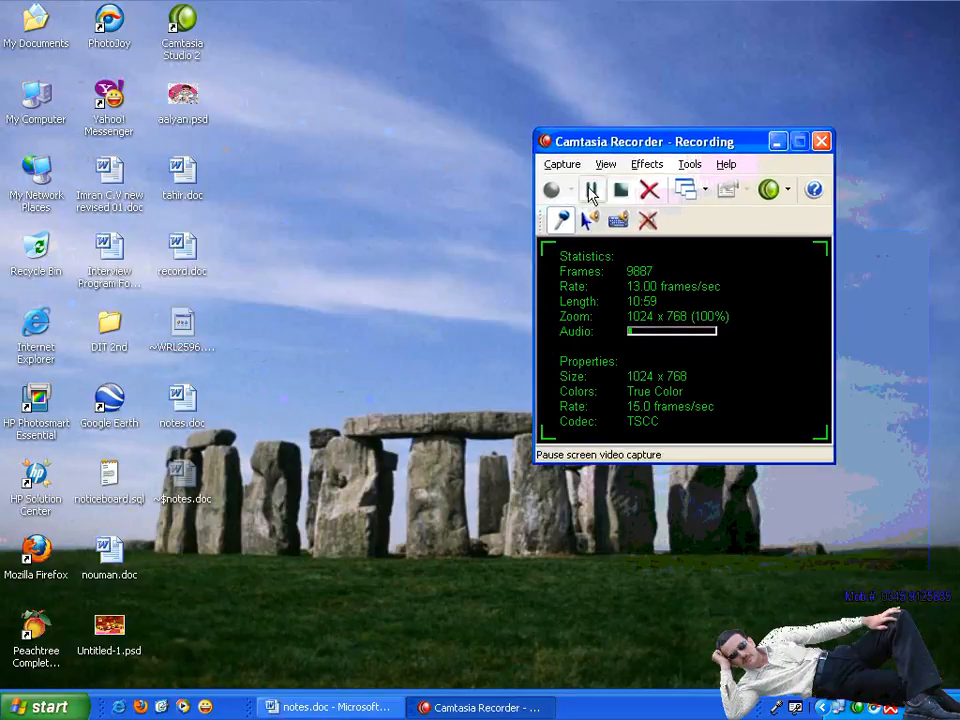